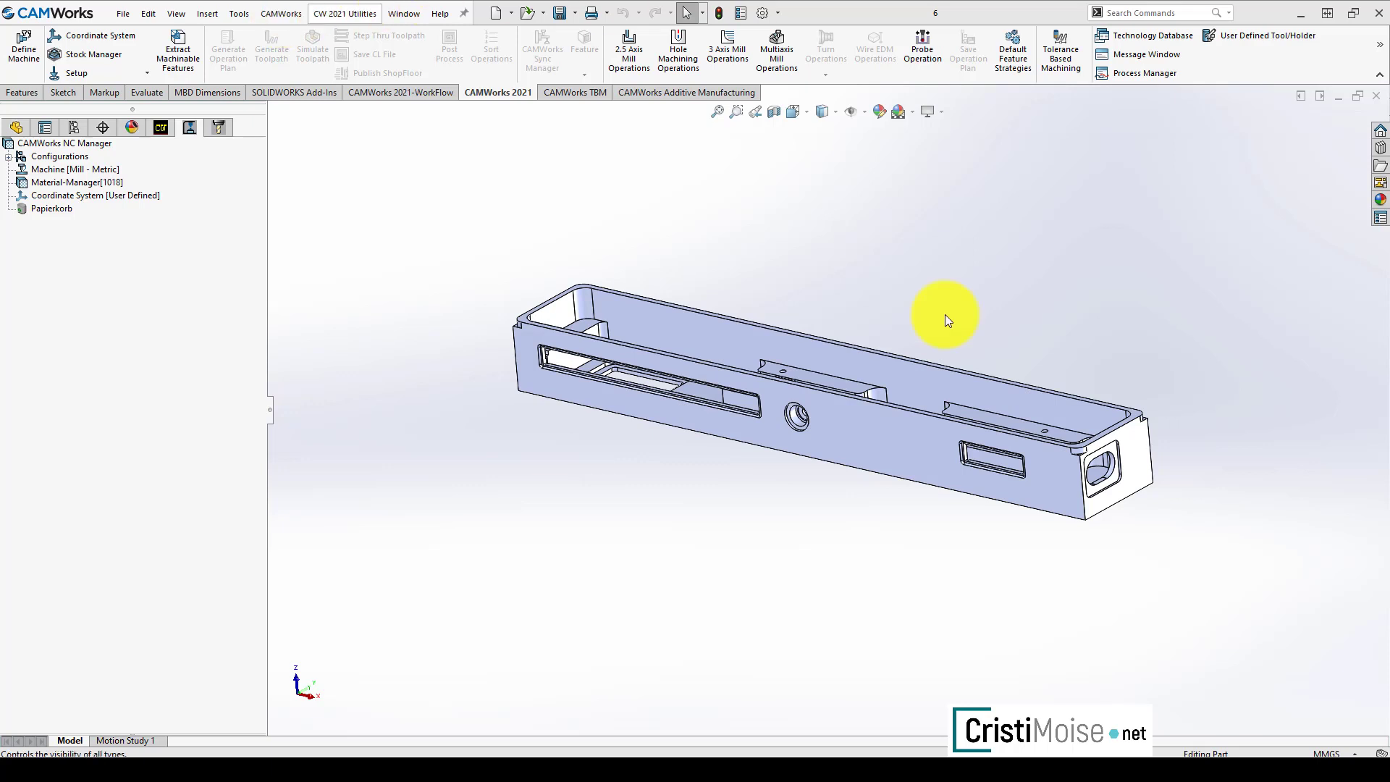
Examine the stock definition's bounding box offsets around the part and close it
{"action": "middle_click_drag", "start_coordinate": [867, 342], "coordinate": [759, 351], "text": "ctrl"}
{"action": "scroll", "coordinate": [507, 332], "scroll_direction": "down", "scroll_amount": 2}
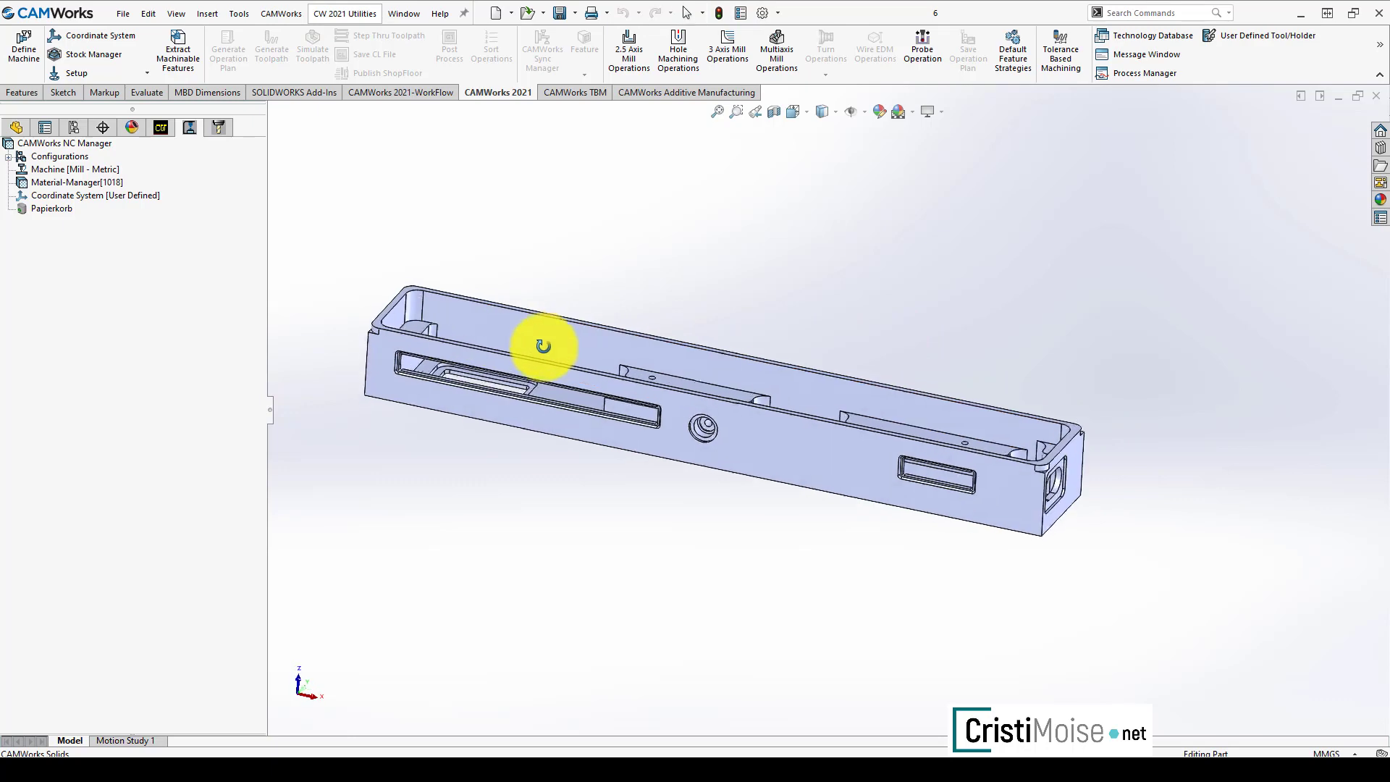
{"action": "scroll", "coordinate": [685, 379], "scroll_direction": "down", "scroll_amount": 3}
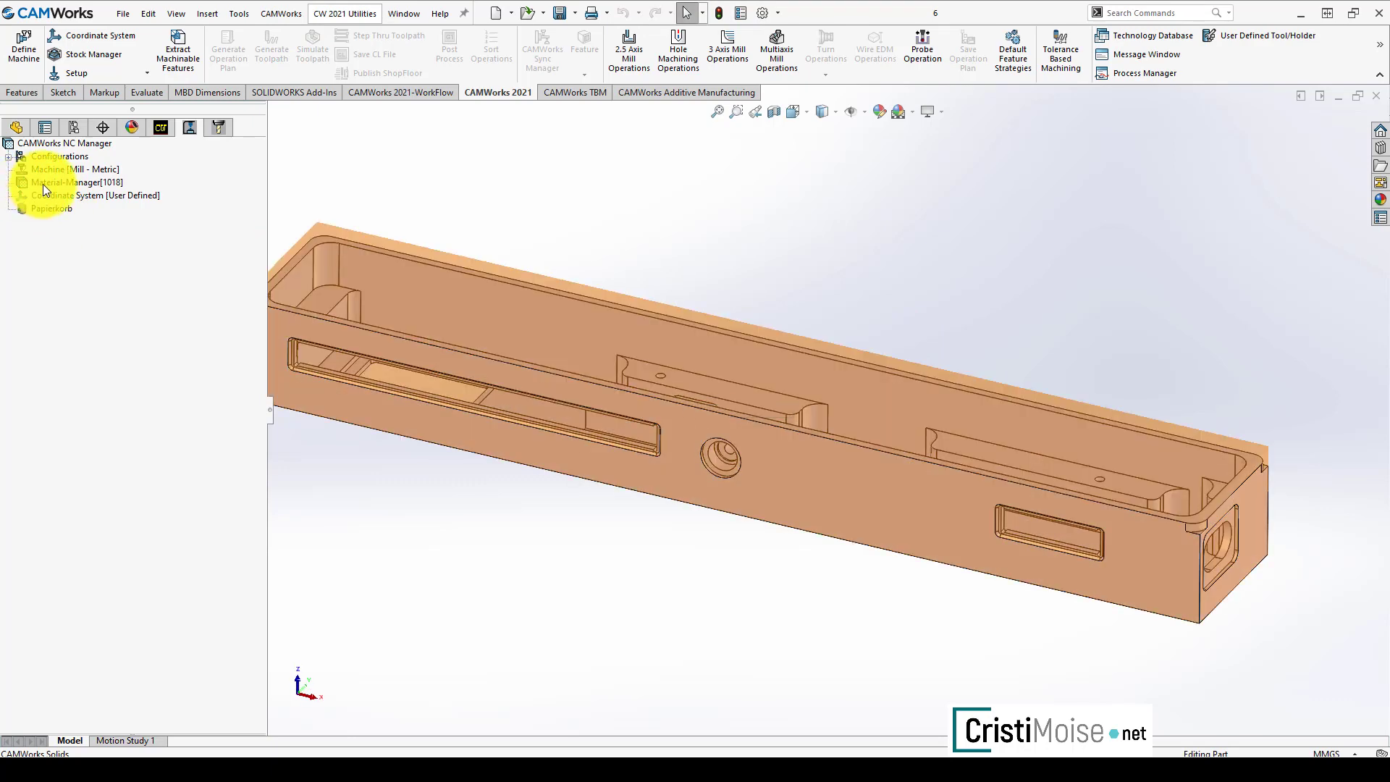
{"action": "right_click", "coordinate": [43, 182]}
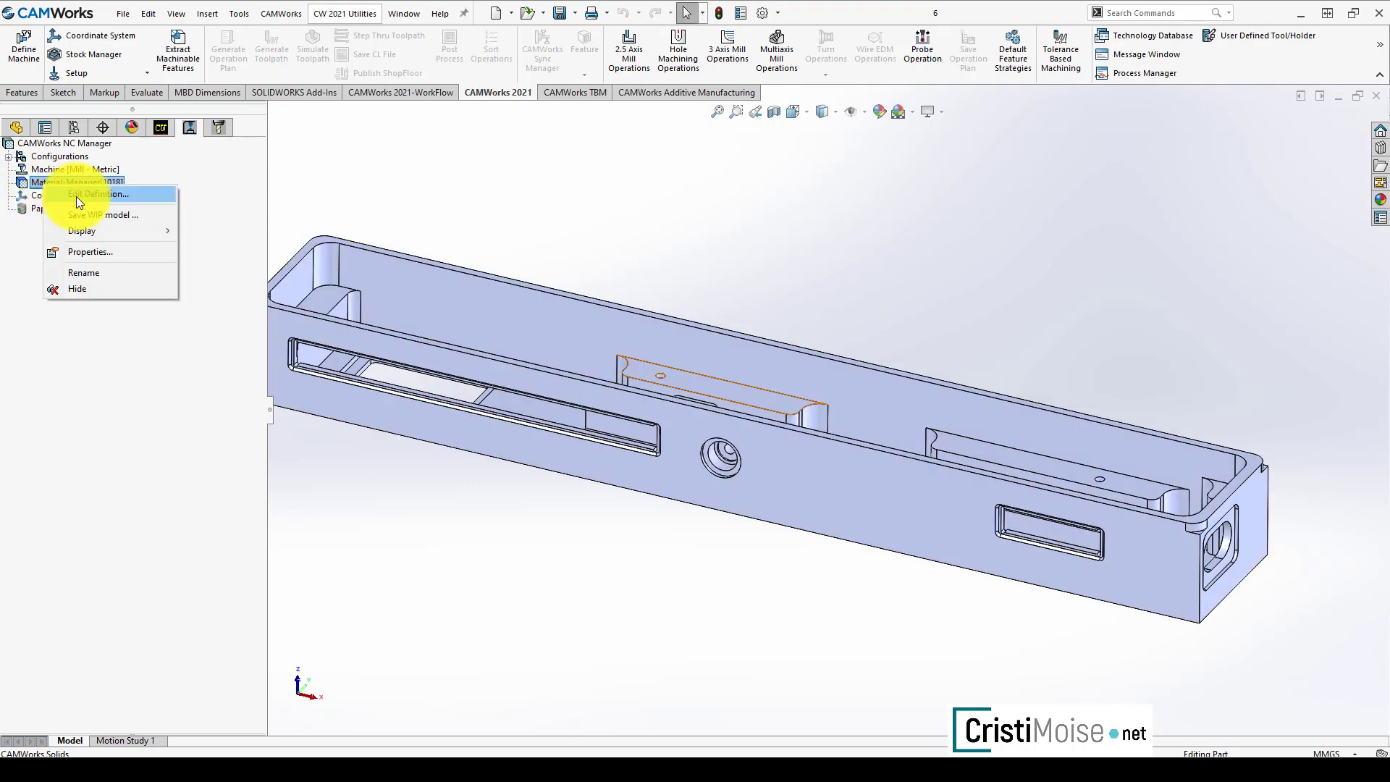
{"action": "left_click", "coordinate": [74, 195]}
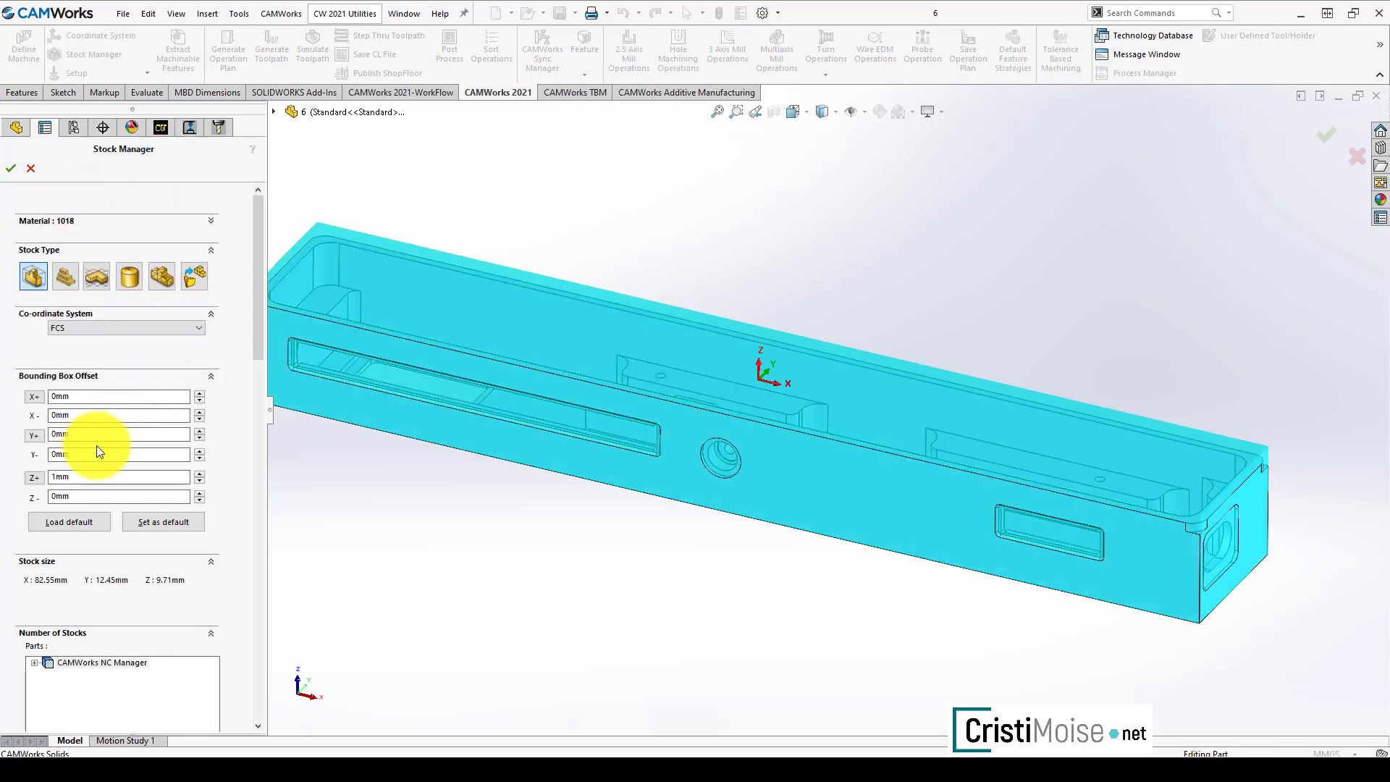
{"action": "double_click", "coordinate": [86, 478]}
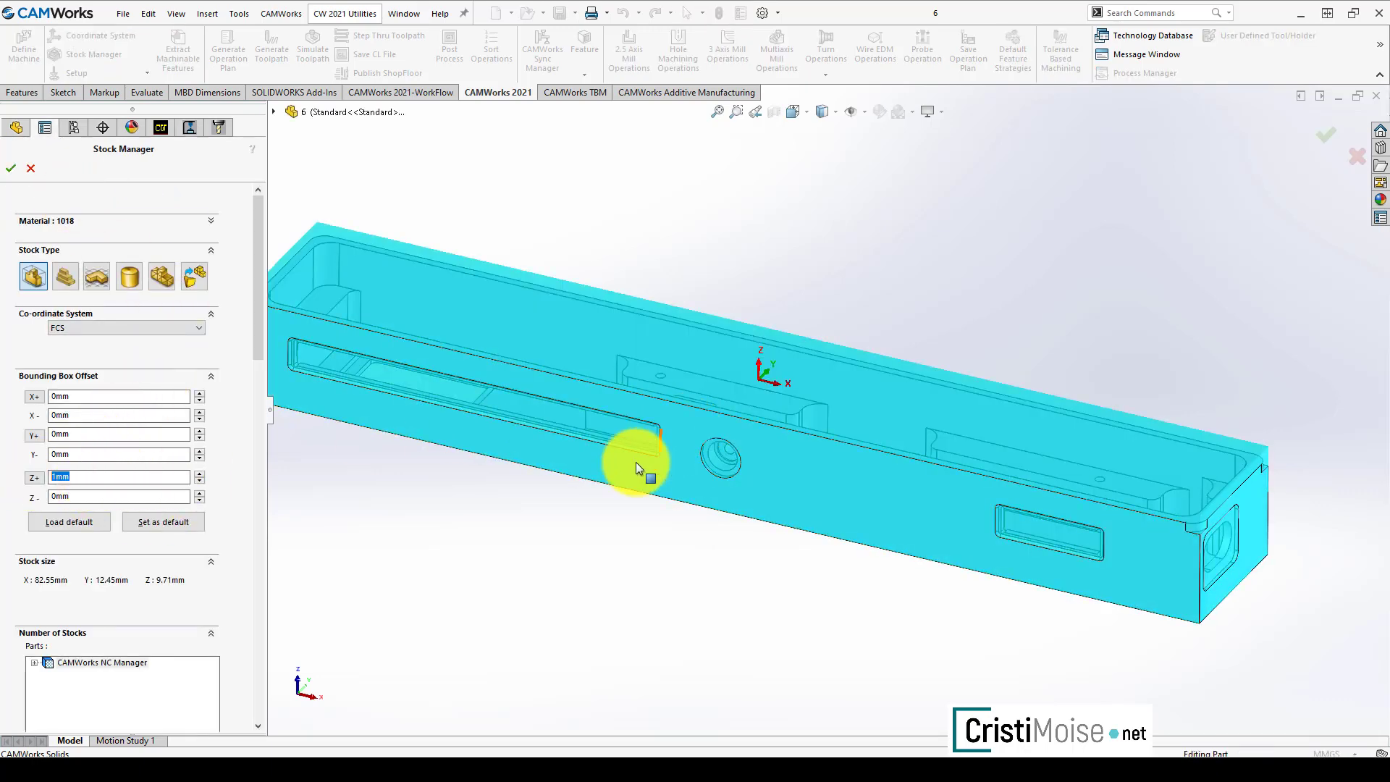
{"action": "middle_click_drag", "start_coordinate": [643, 465], "coordinate": [677, 360]}
{"action": "scroll", "coordinate": [769, 362], "scroll_direction": "down", "scroll_amount": 4}
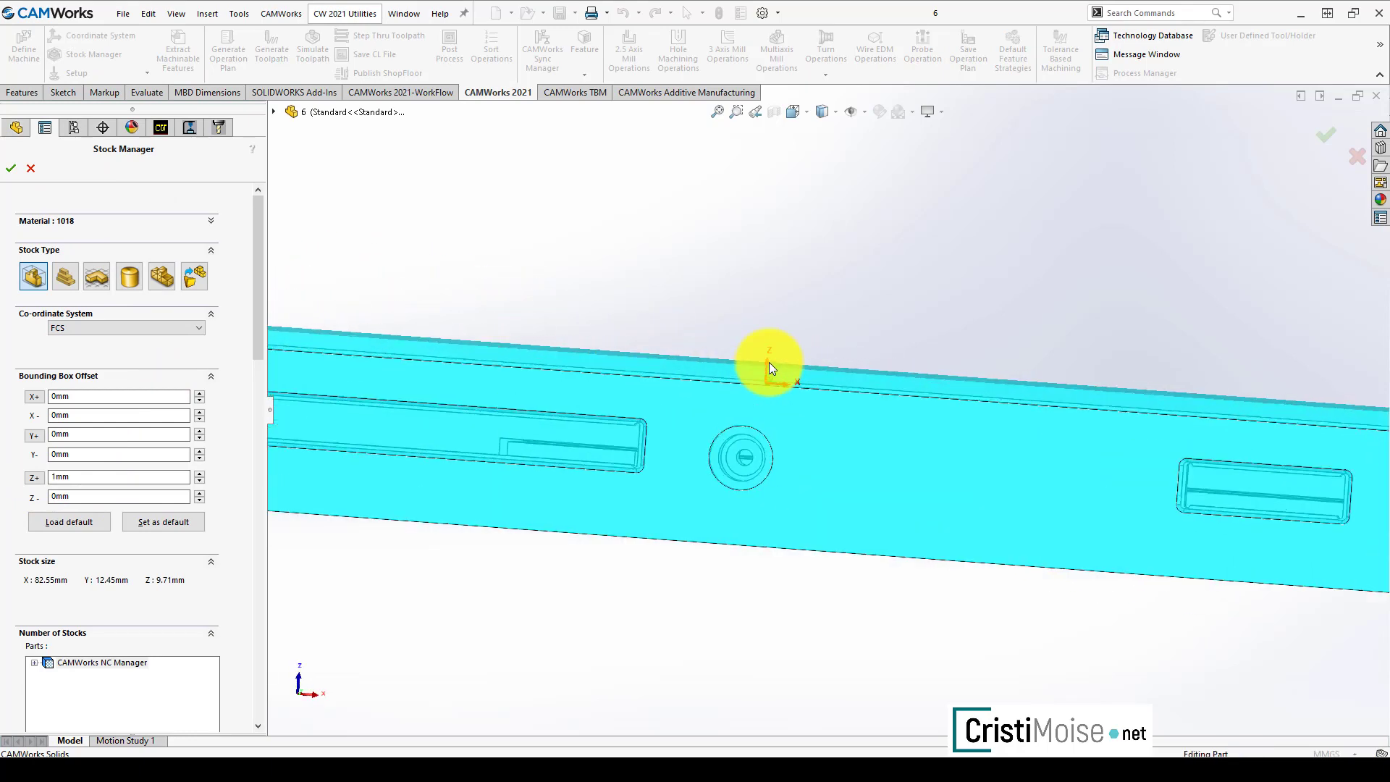
{"action": "left_click", "coordinate": [10, 170]}
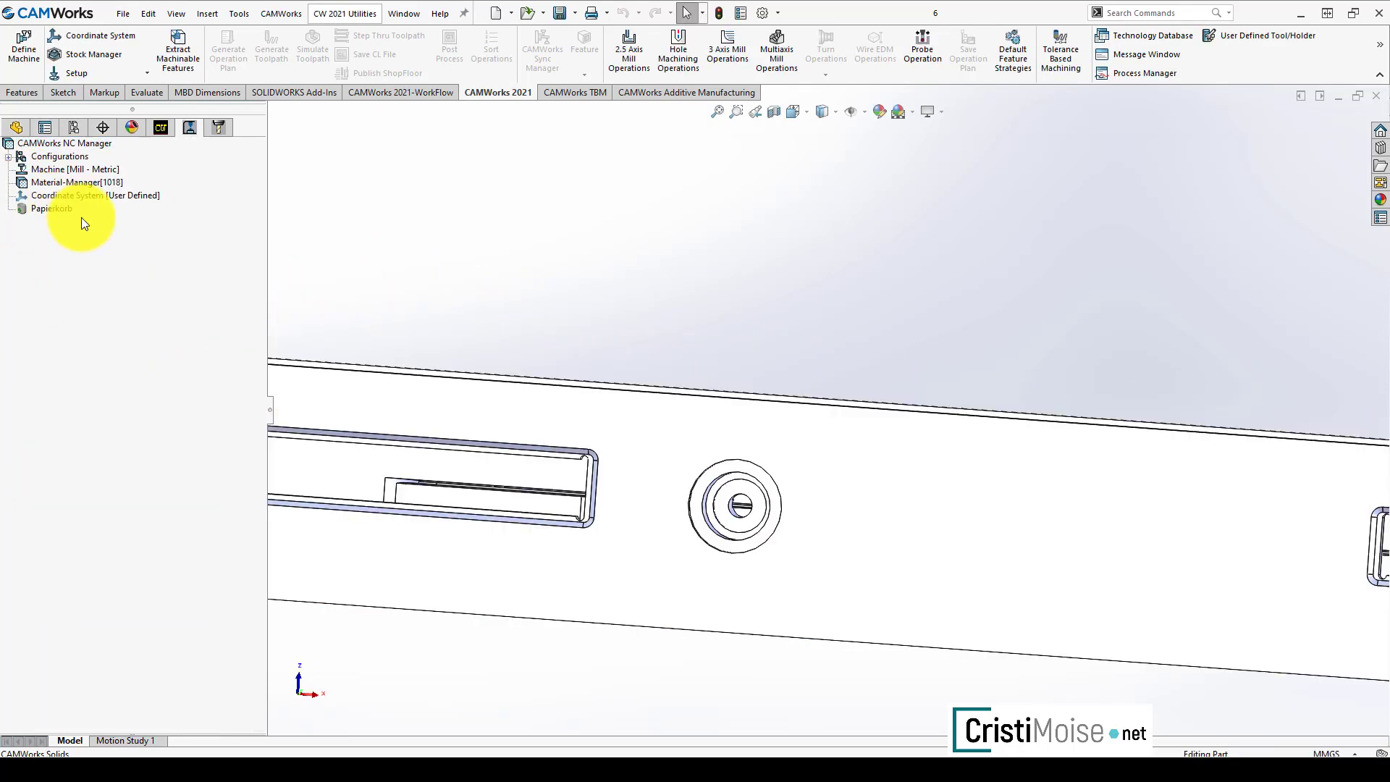
{"action": "scroll", "coordinate": [568, 366], "scroll_direction": "up", "scroll_amount": 5}
{"action": "mouse_move", "coordinate": [575, 342]}
{"action": "middle_mouse_down"}
{"action": "mouse_move", "coordinate": [627, 263]}
{"action": "mouse_move", "coordinate": [583, 308]}
{"action": "middle_mouse_up"}
Create a mill part setup on the part's upper rim face, including a Face feature with the Finish strategy
{"action": "right_click", "coordinate": [71, 182]}
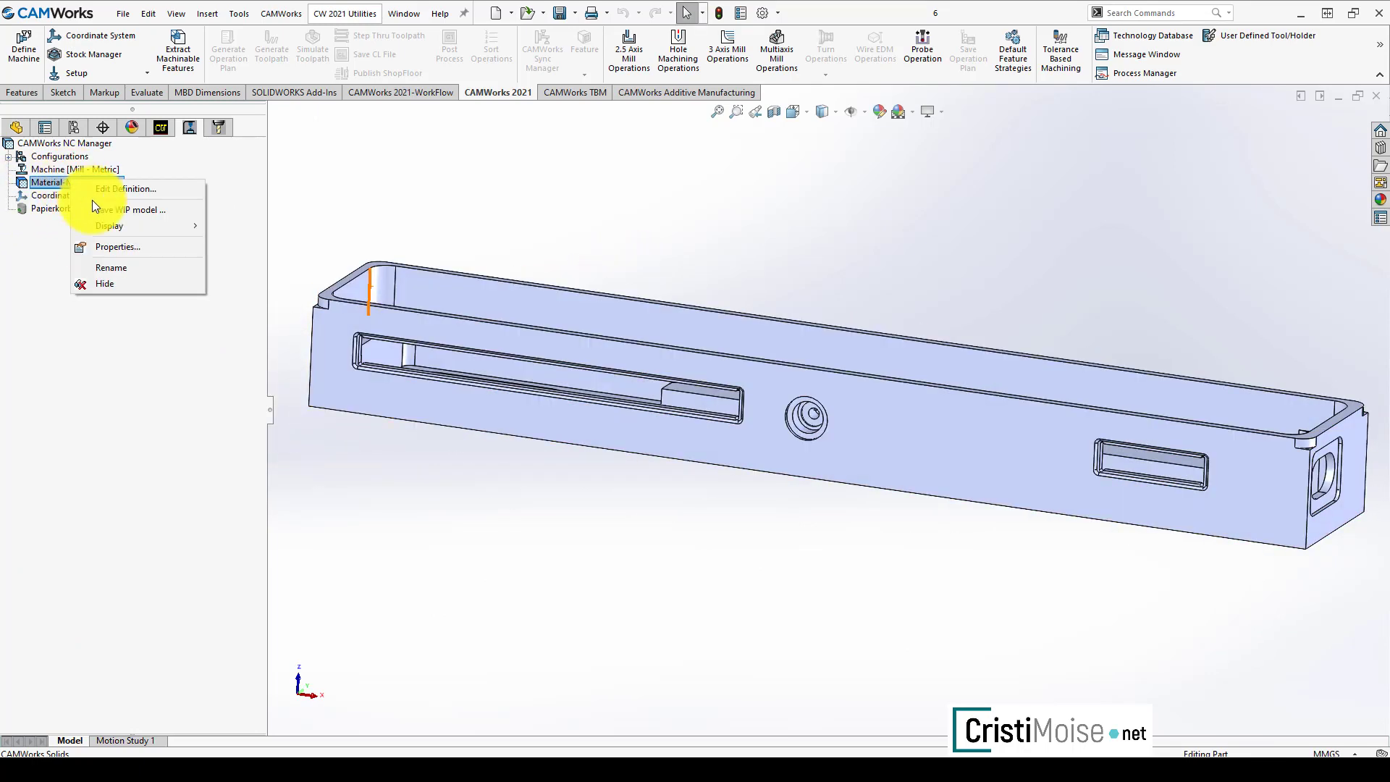
{"action": "left_click", "coordinate": [156, 130]}
{"action": "right_click", "coordinate": [56, 185]}
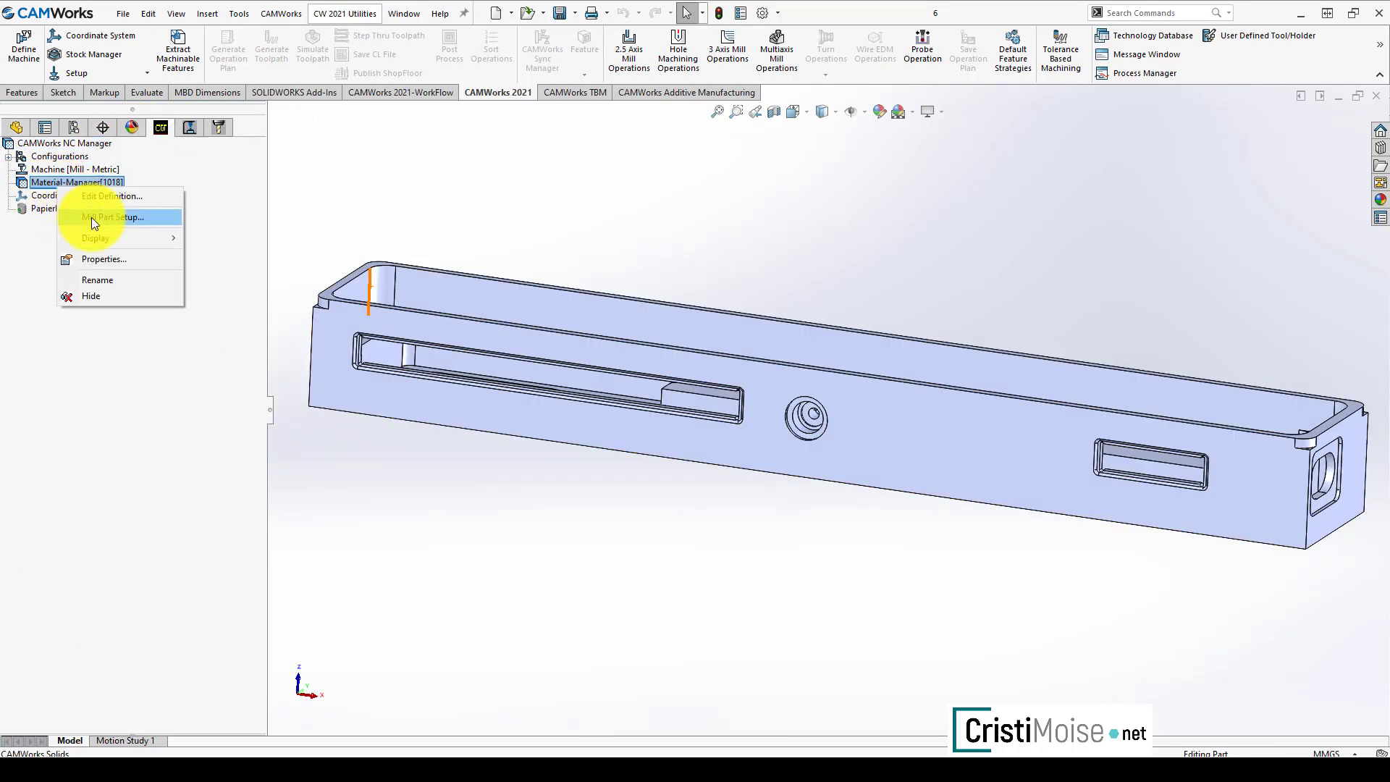
{"action": "left_click", "coordinate": [93, 218]}
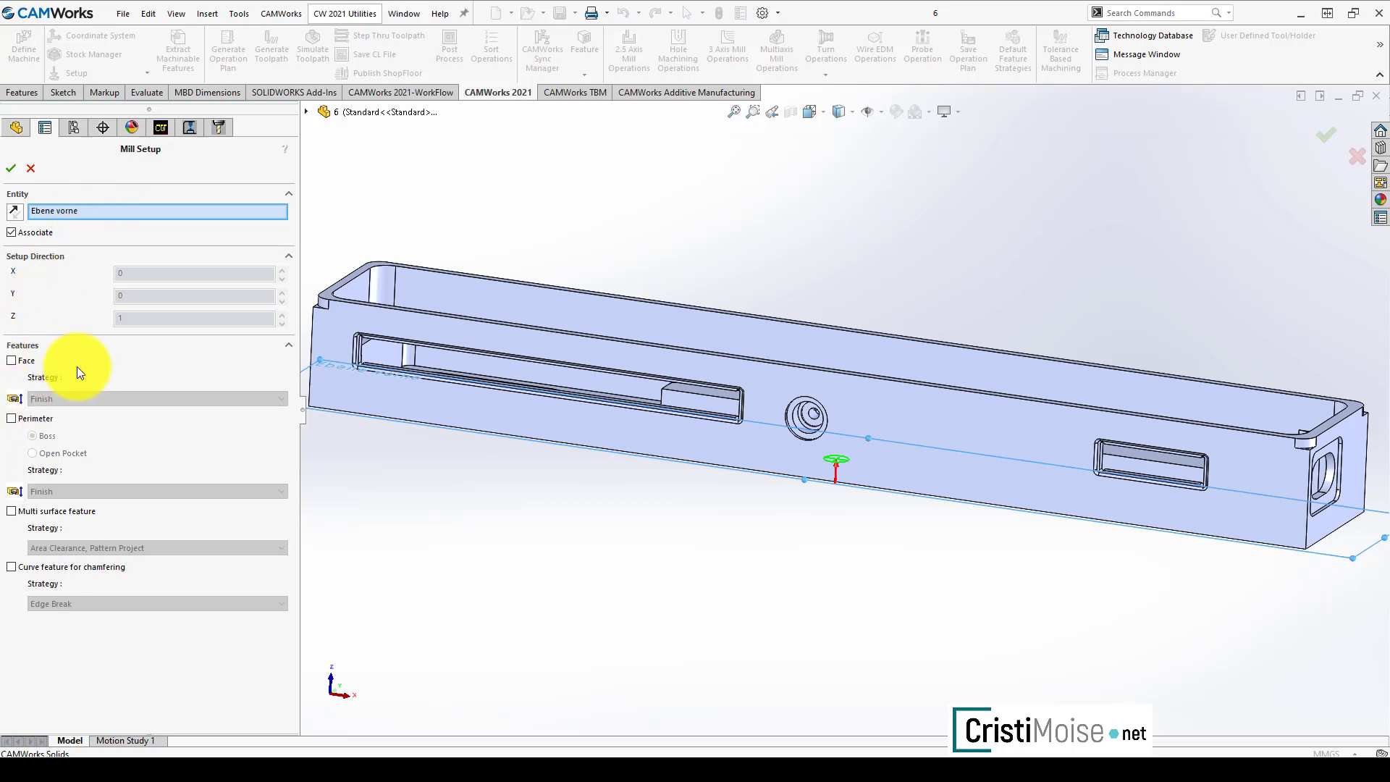
{"action": "left_click", "coordinate": [15, 363]}
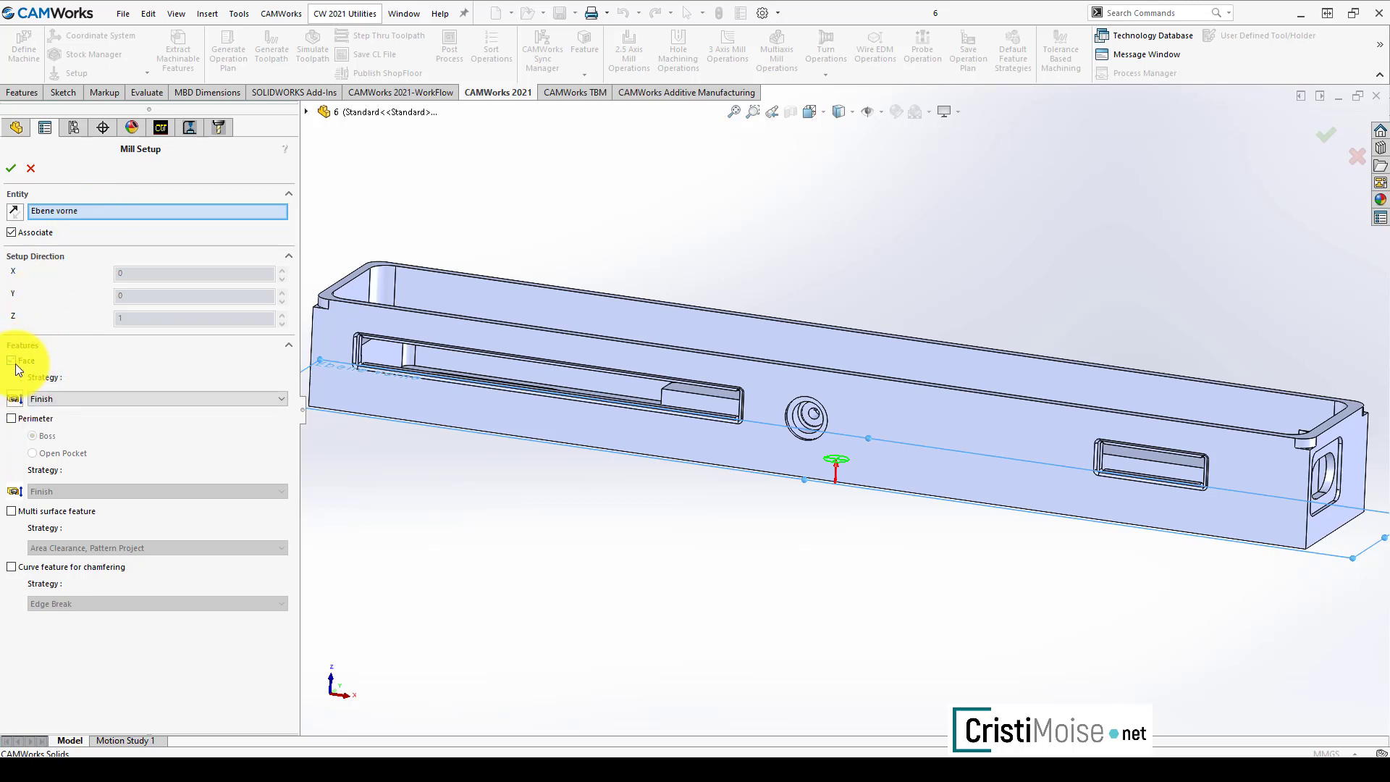
{"action": "left_click", "coordinate": [358, 273]}
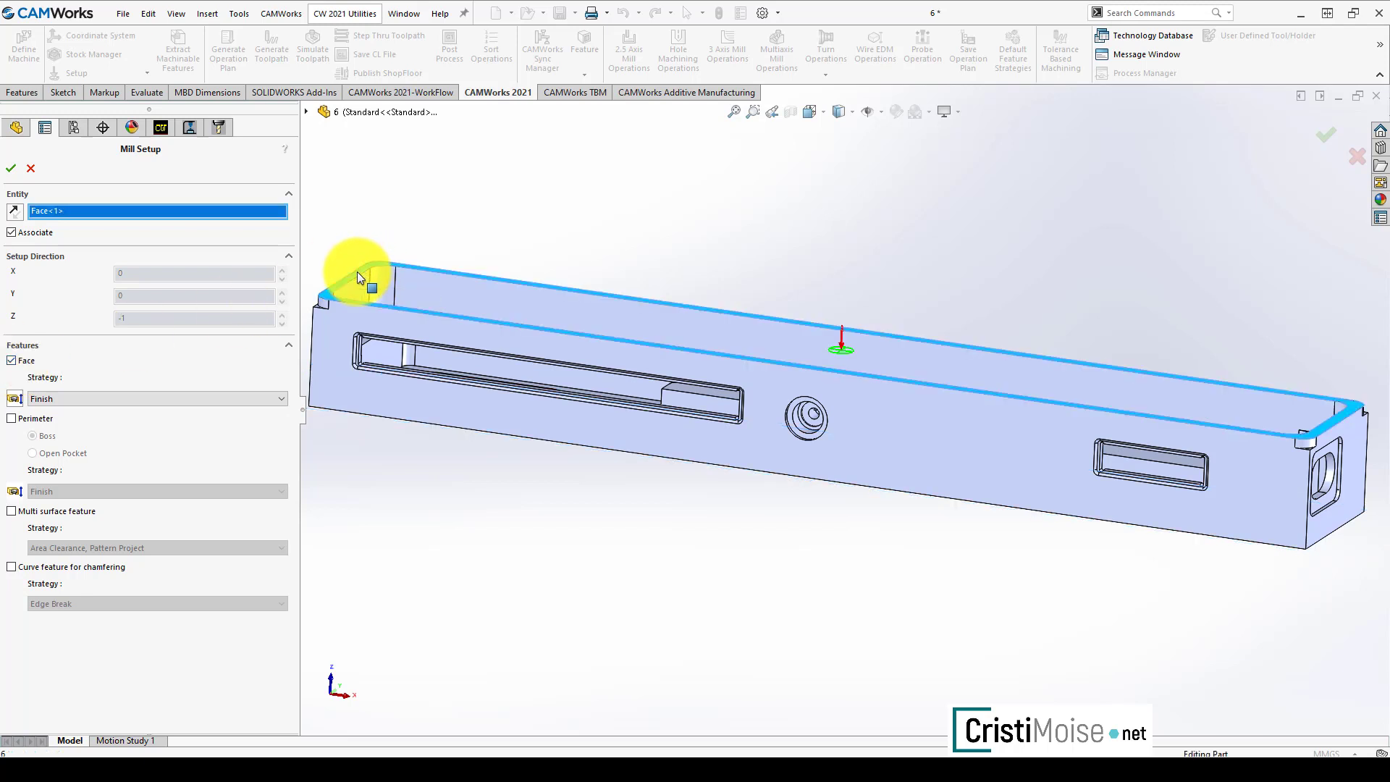
{"action": "left_click", "coordinate": [10, 168]}
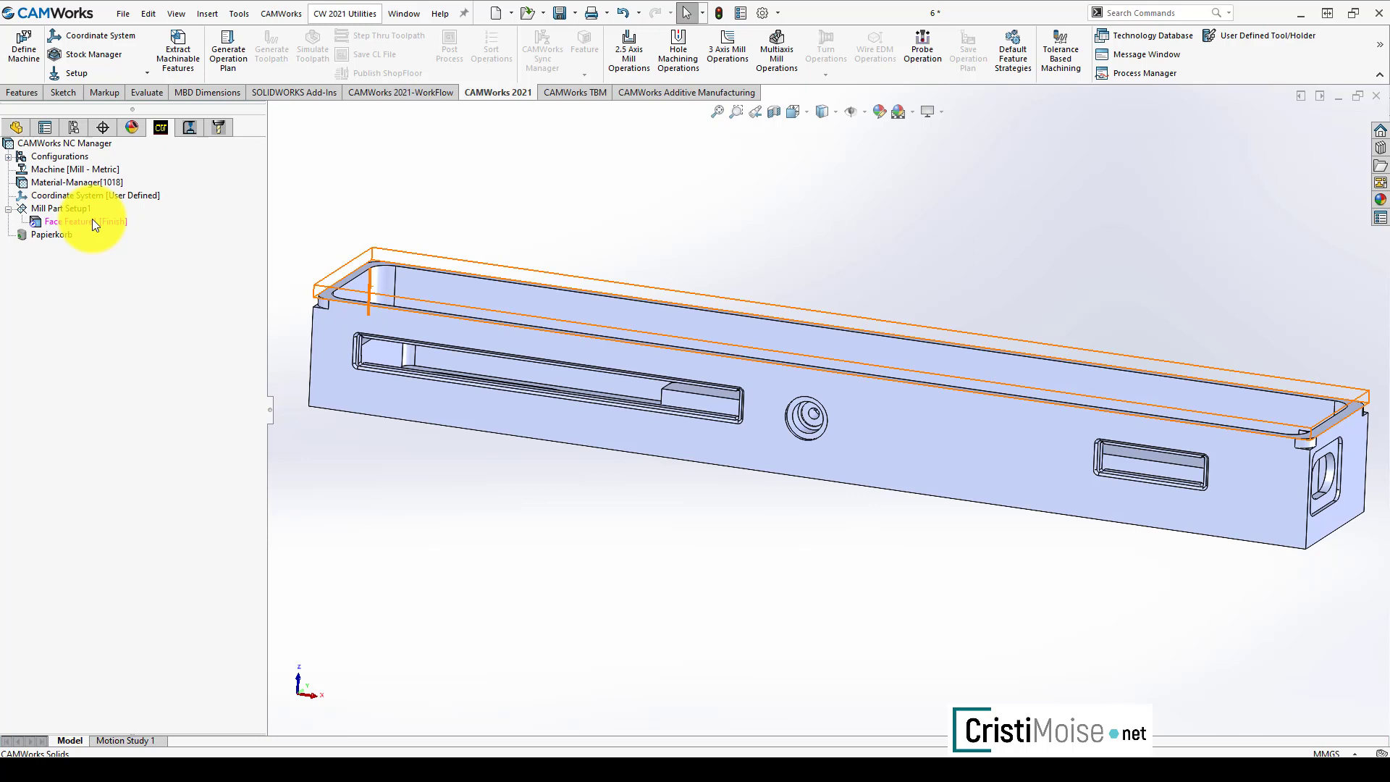
Open the Technology Database record that matches the face feature's Finish strategy from the feature's parameters
{"action": "right_click", "coordinate": [93, 221]}
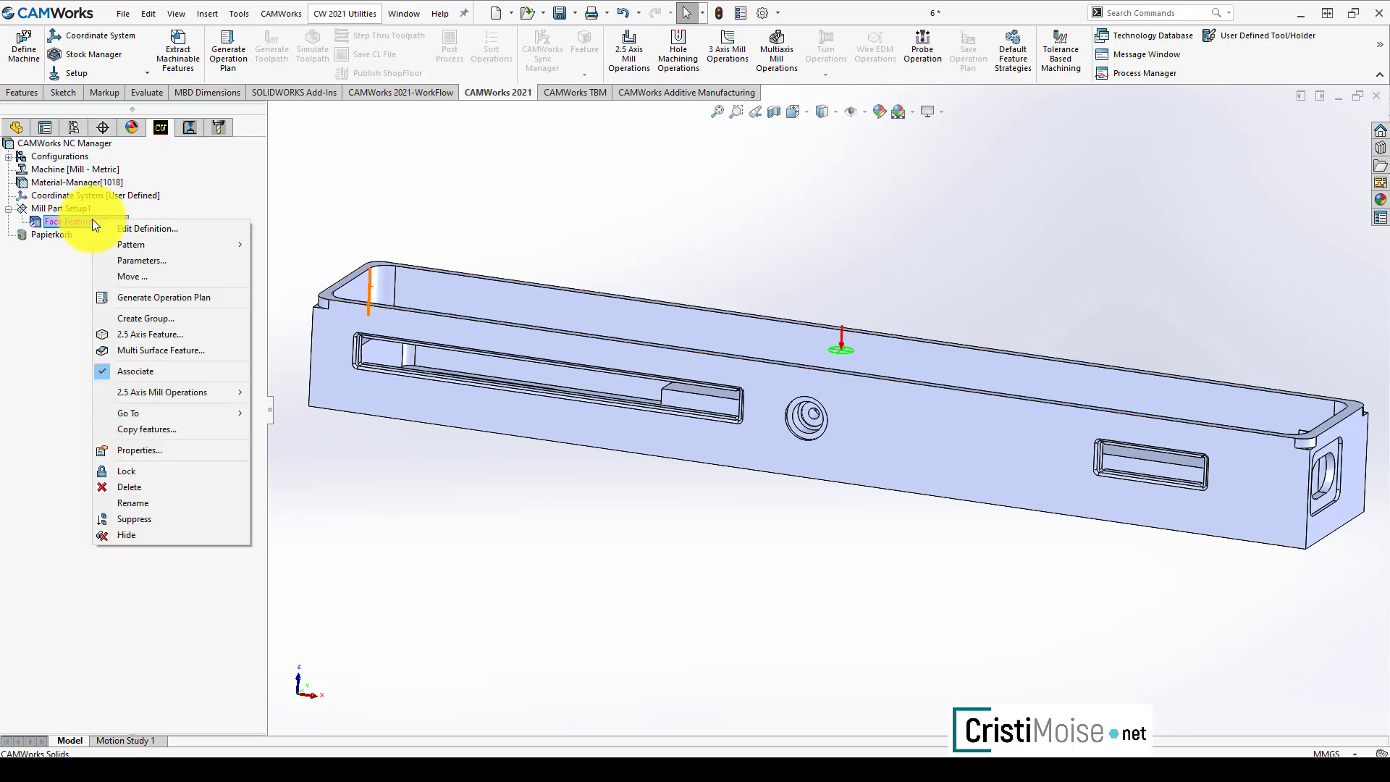
{"action": "left_click", "coordinate": [132, 259]}
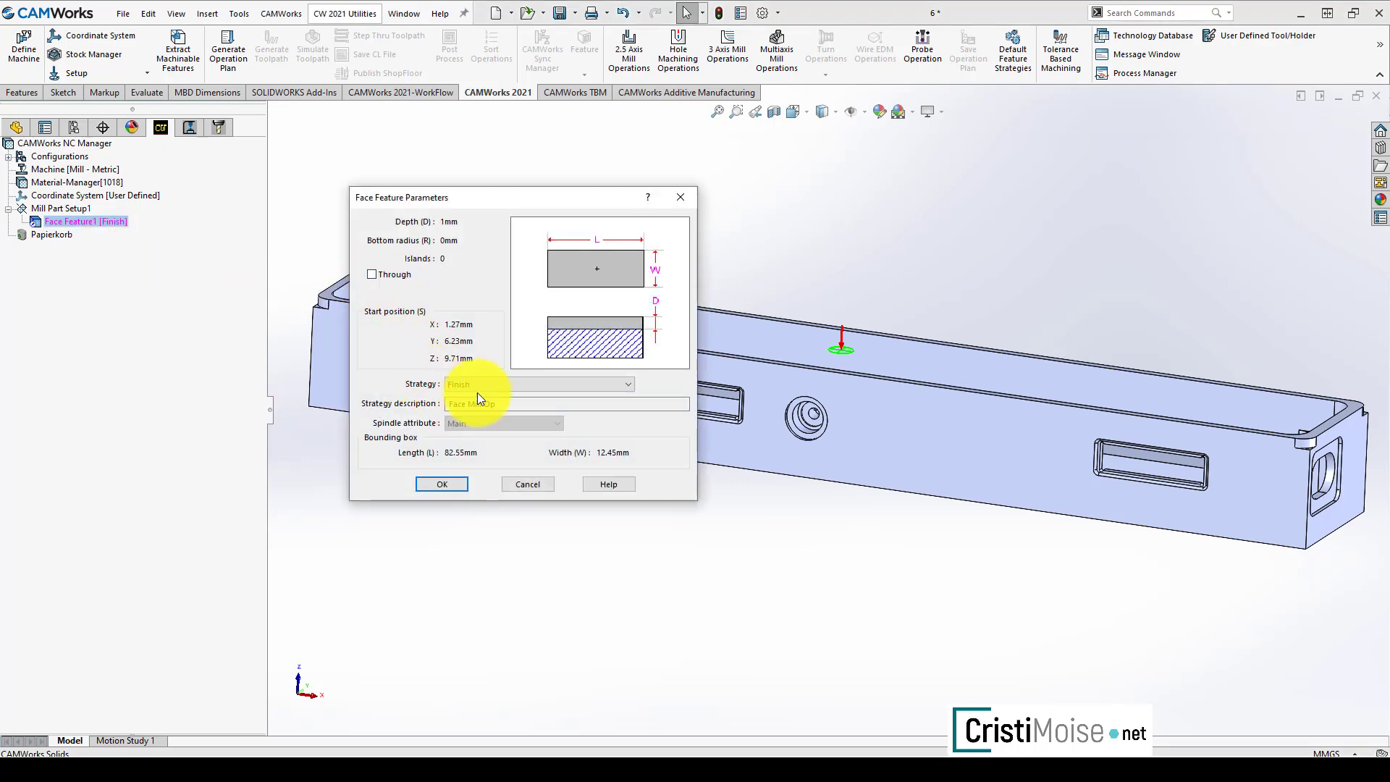
{"action": "left_click", "coordinate": [578, 385]}
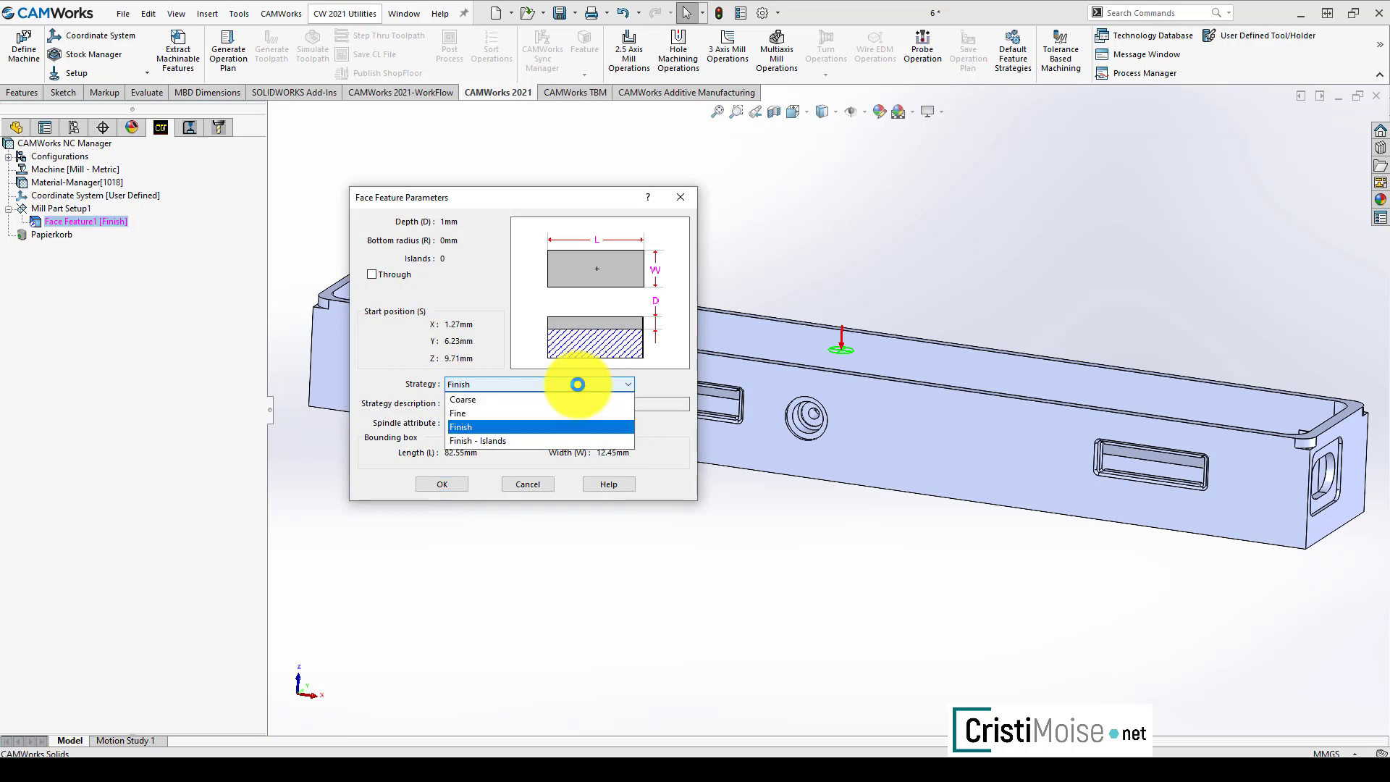
{"action": "left_click", "coordinate": [486, 365]}
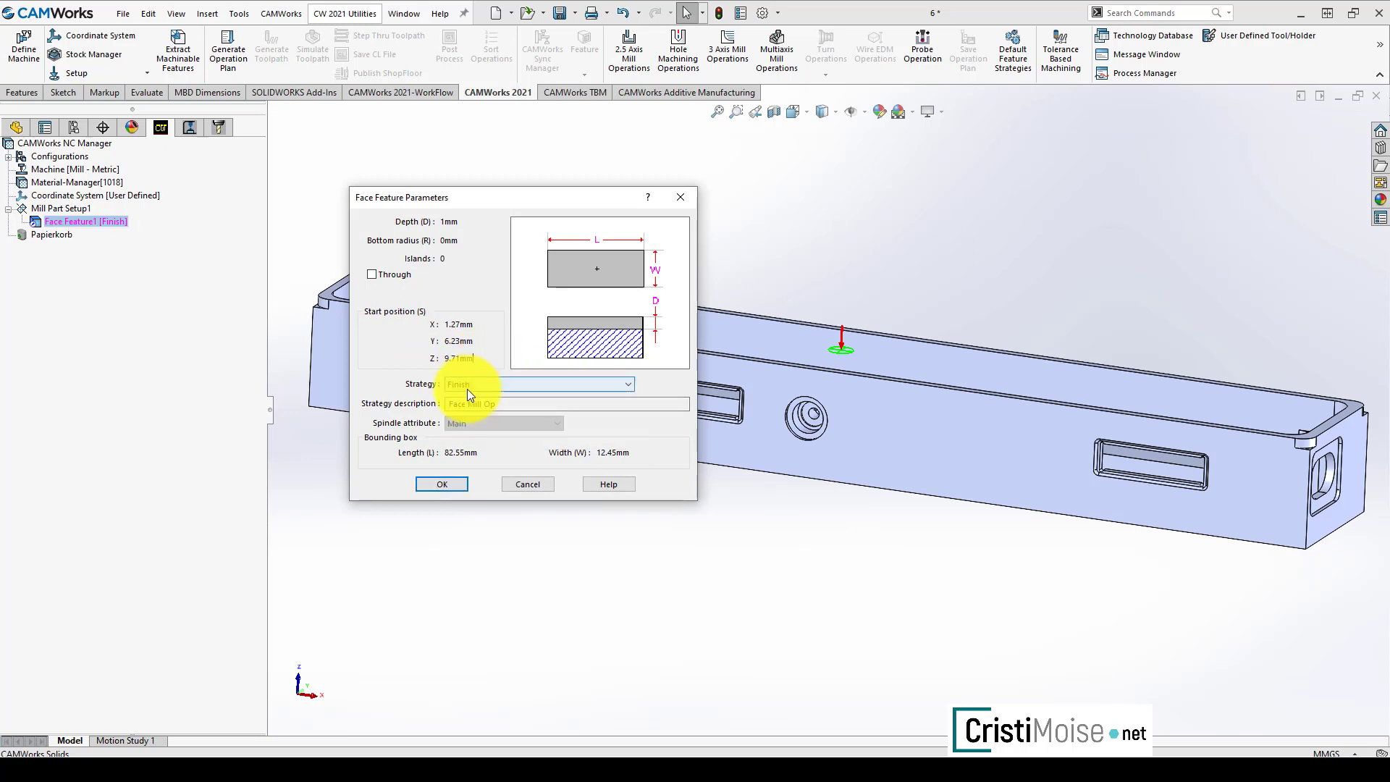
{"action": "mouse_move", "coordinate": [467, 385]}
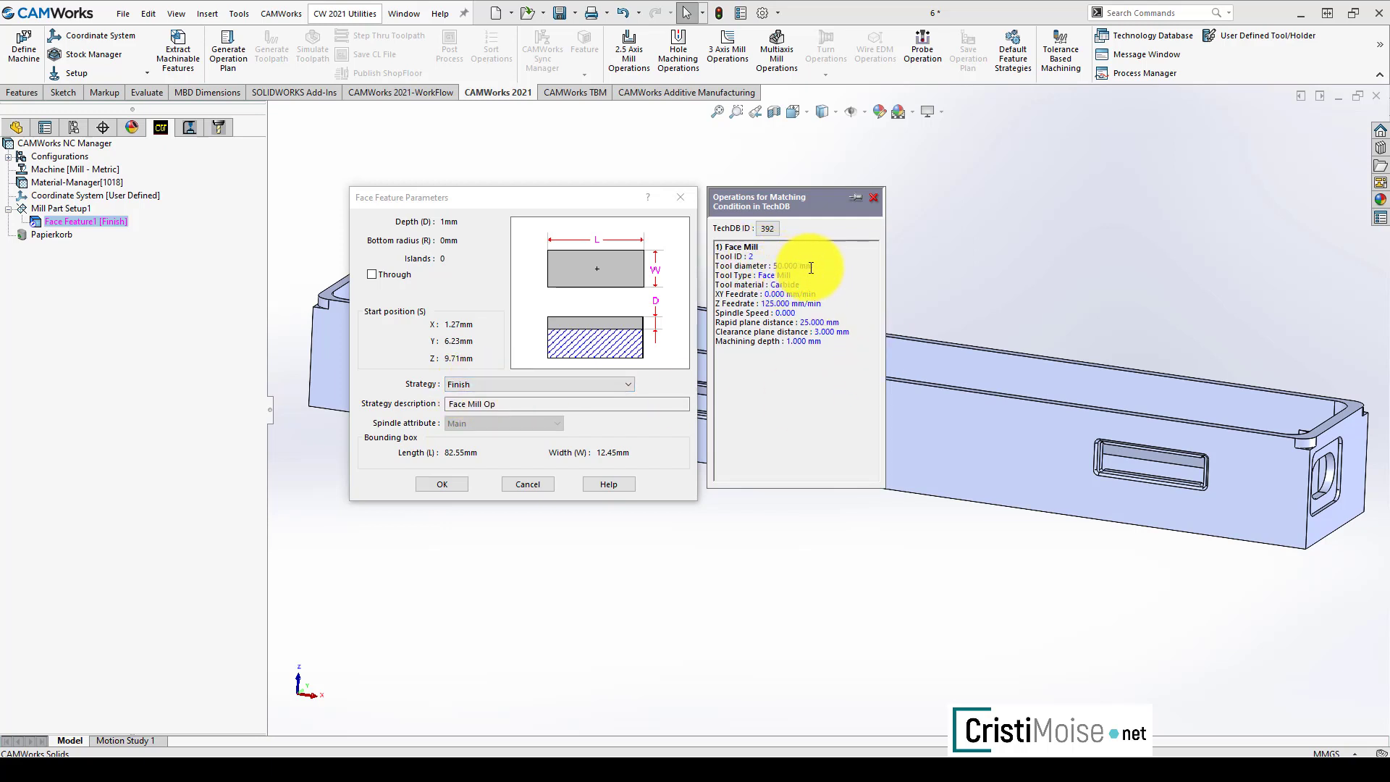
{"action": "left_click", "coordinate": [766, 230]}
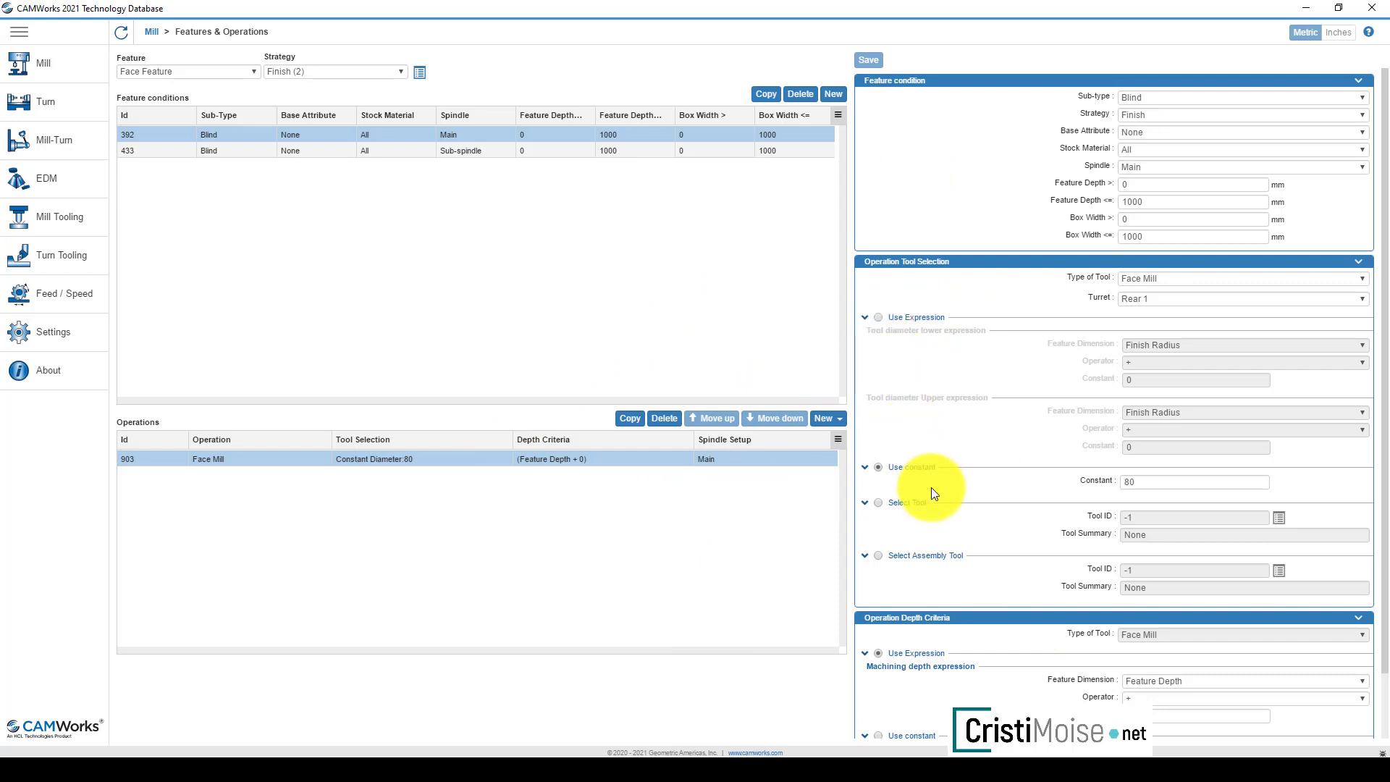
Review the tool selection and depth criteria, and open the Face Mill operation parameters to check the stepover and side offset settings
{"action": "scroll", "coordinate": [931, 488], "scroll_direction": "down", "scroll_amount": 1}
{"action": "scroll", "coordinate": [989, 452], "scroll_direction": "up", "scroll_amount": 1}
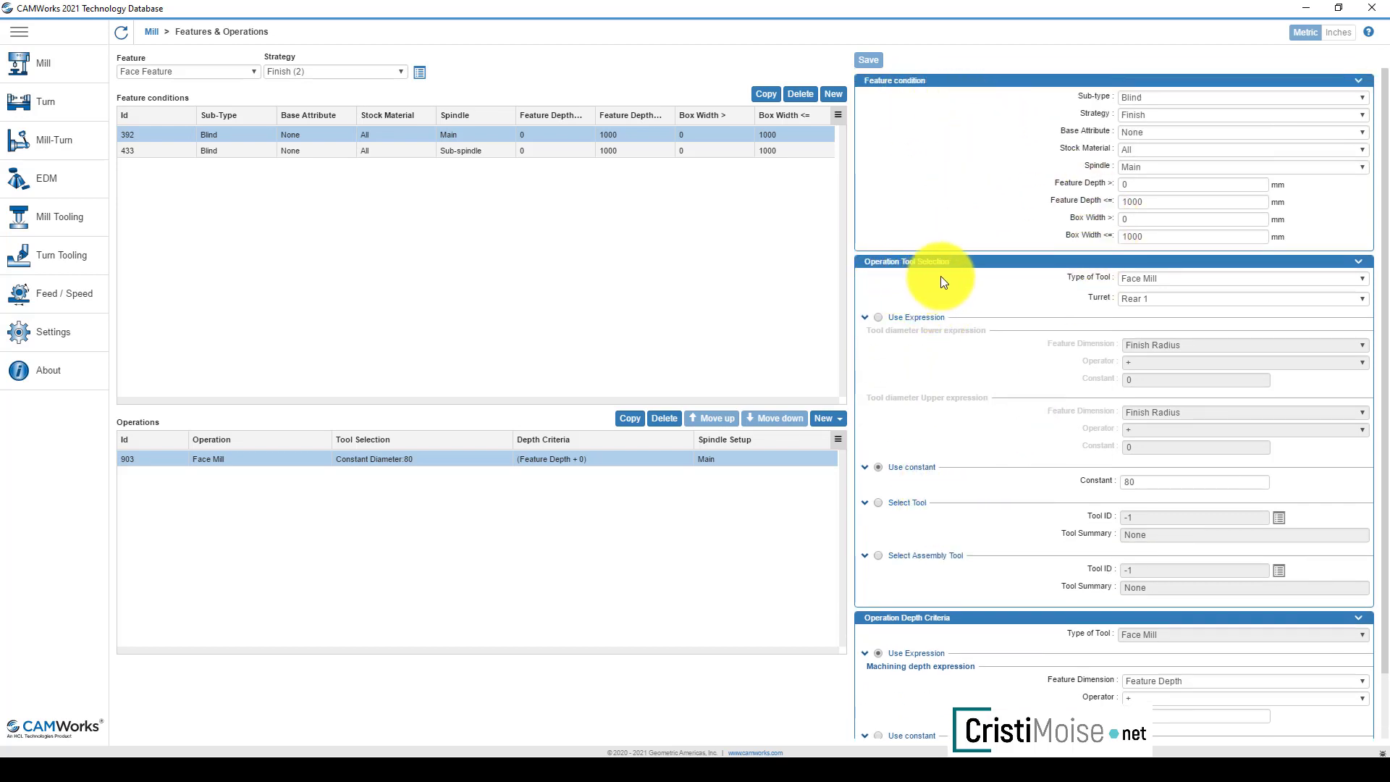
{"action": "scroll", "coordinate": [944, 461], "scroll_direction": "down", "scroll_amount": 1}
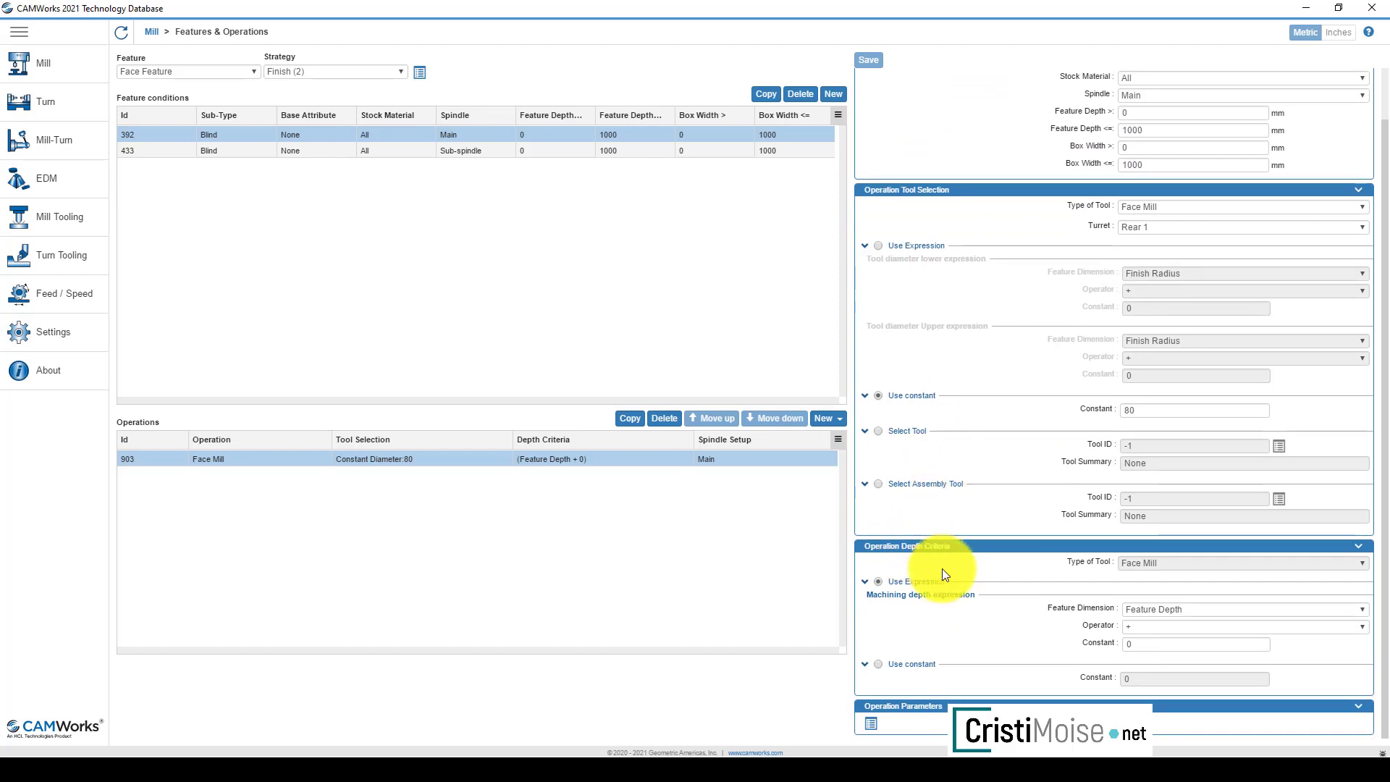
{"action": "left_click", "coordinate": [870, 725]}
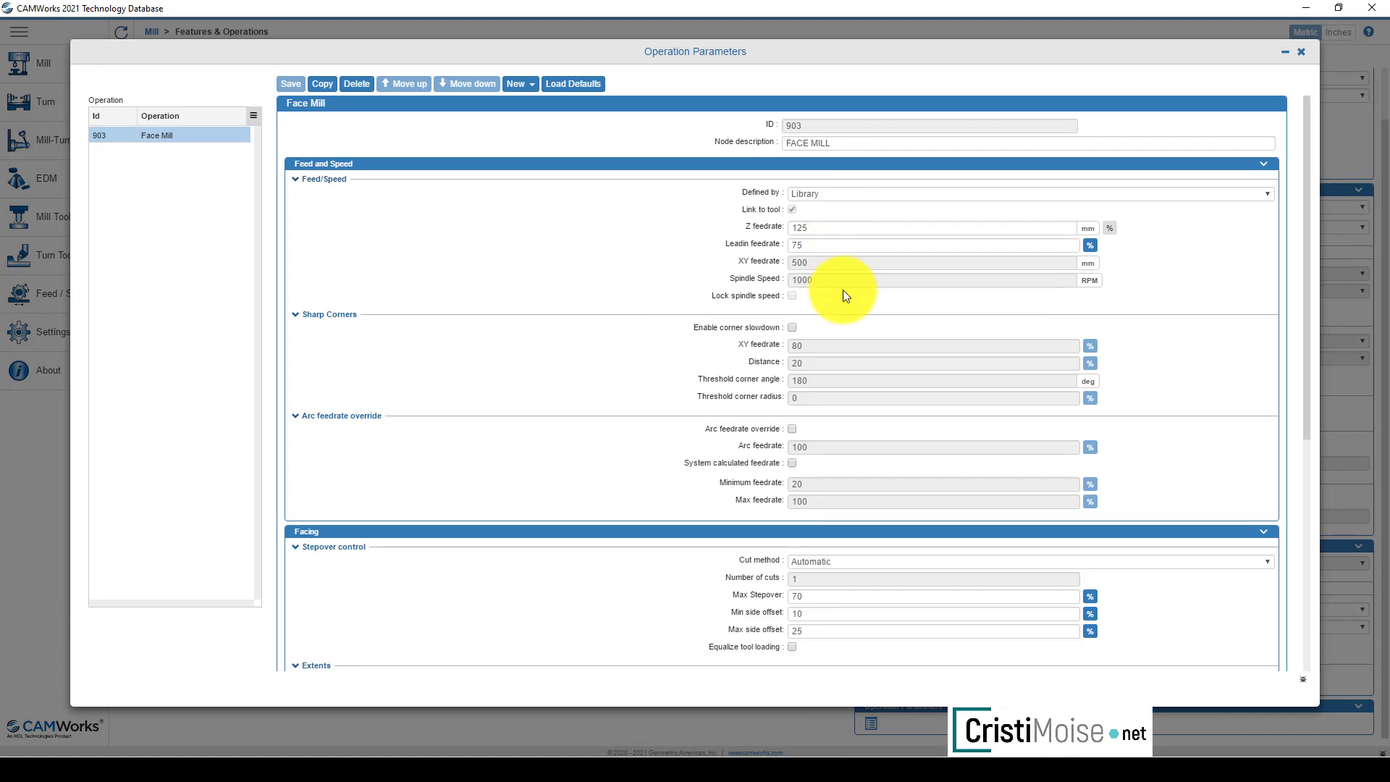
{"action": "scroll", "coordinate": [843, 290], "scroll_direction": "down", "scroll_amount": 1}
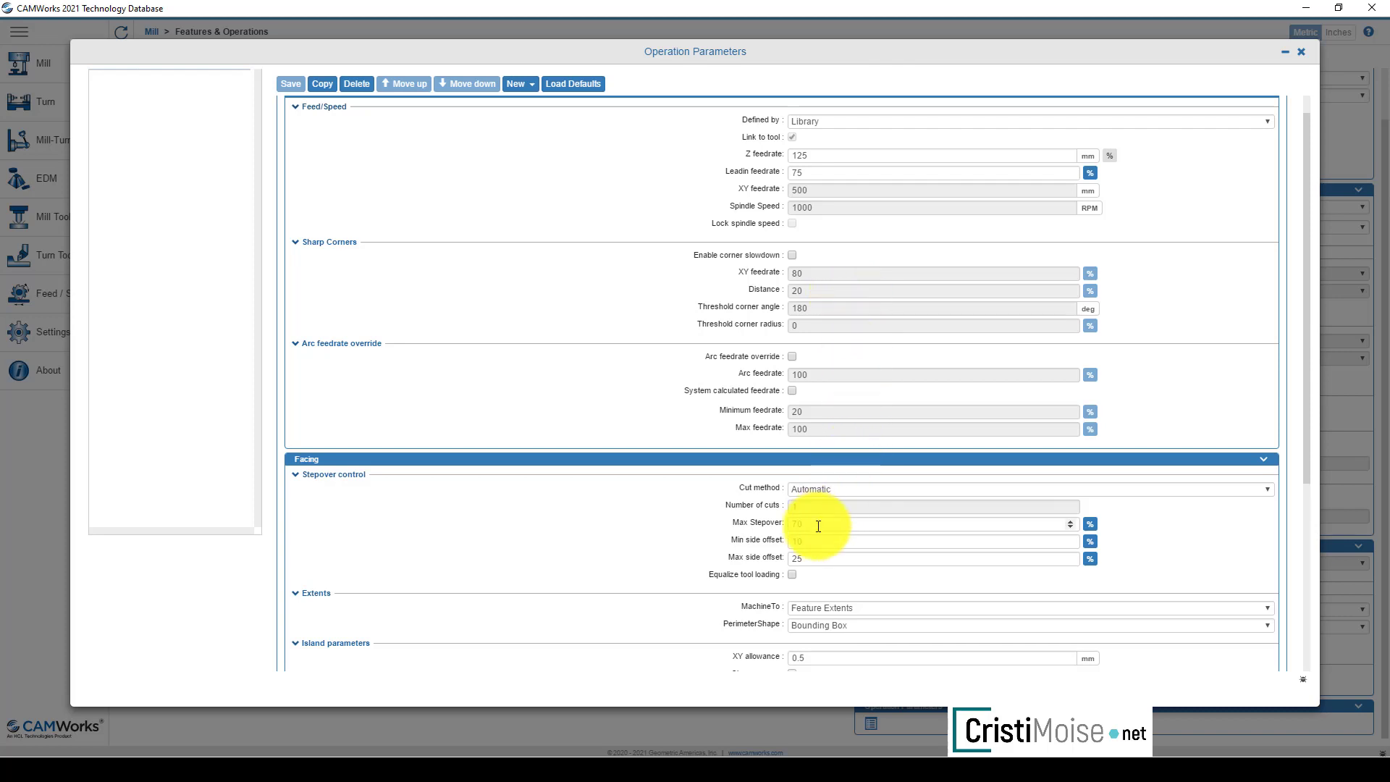
{"action": "double_click", "coordinate": [786, 525]}
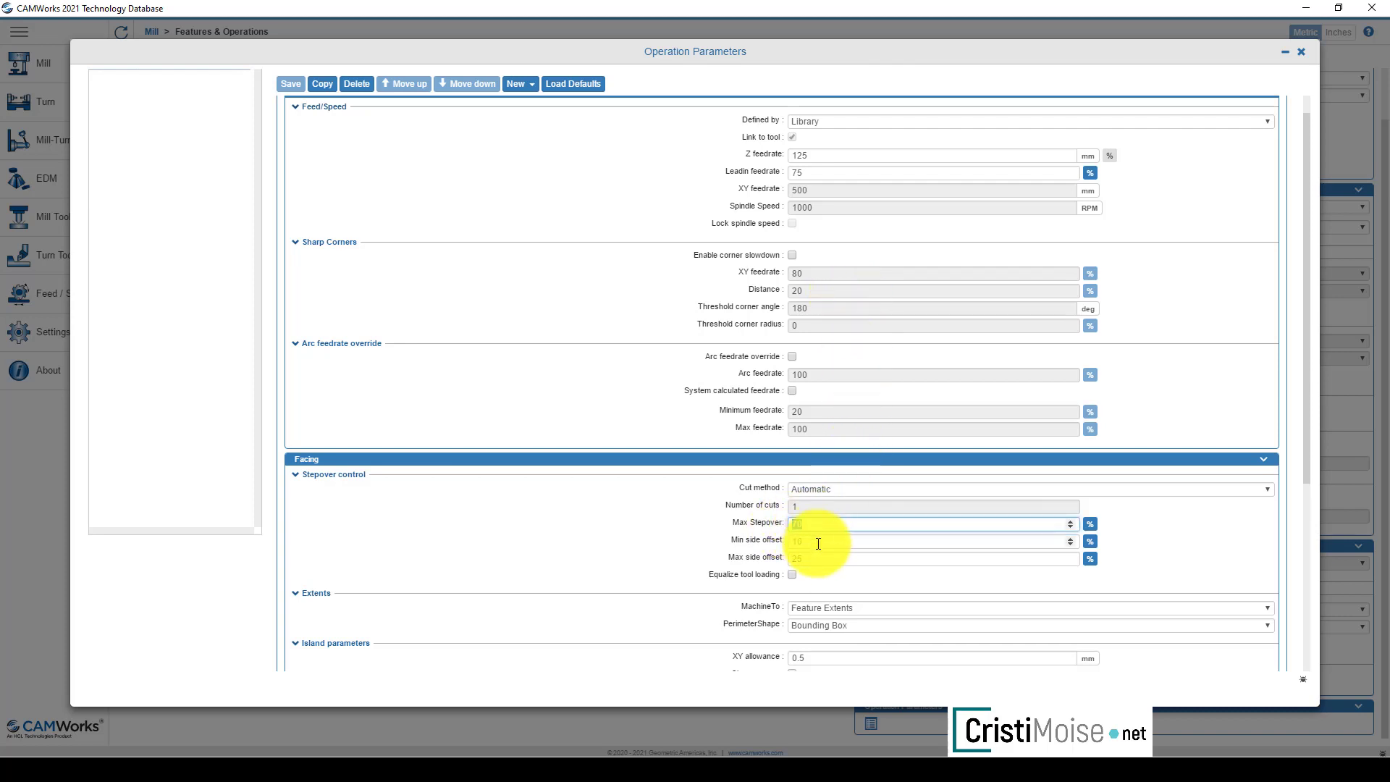
{"action": "double_click", "coordinate": [818, 541]}
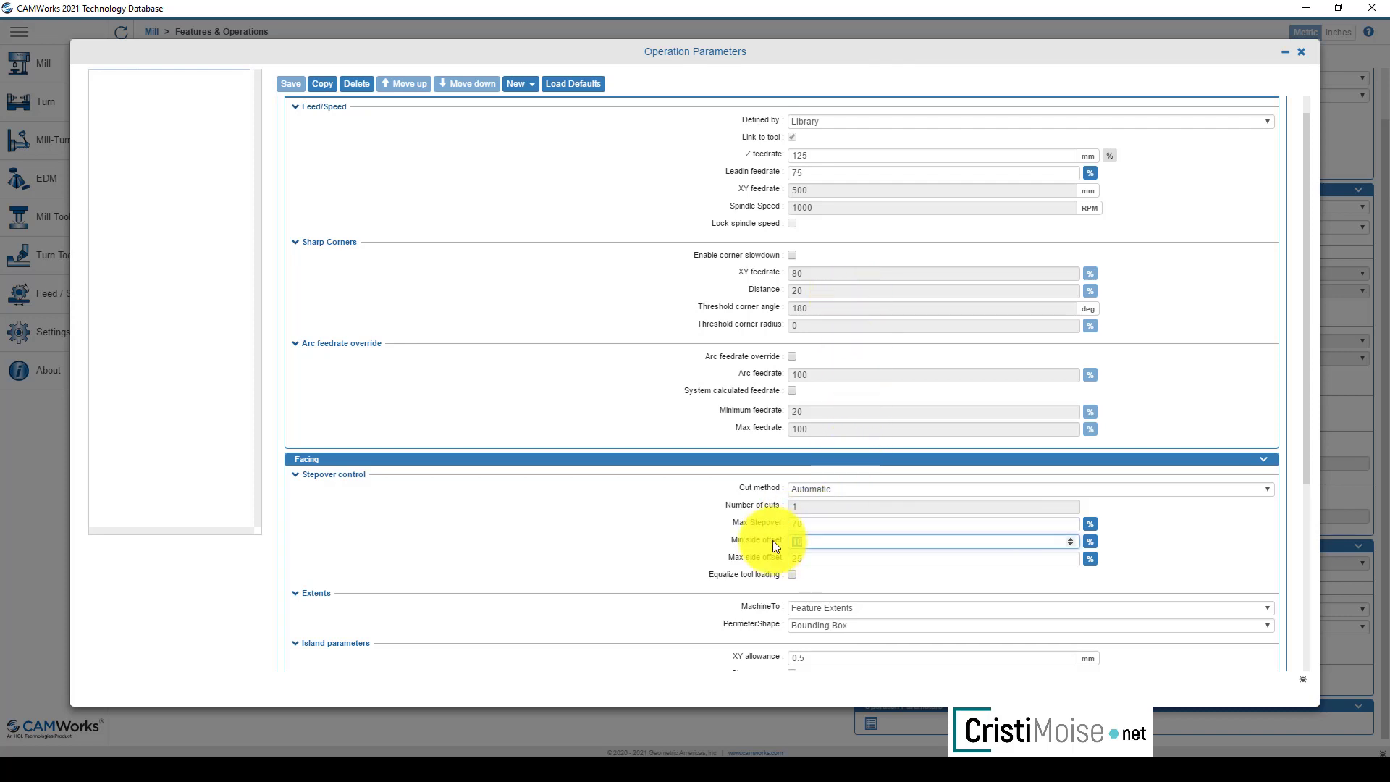
Set the Face Mill operation's first cut amount and max cut amount to 0.5 mm
{"action": "scroll", "coordinate": [837, 531], "scroll_direction": "down", "scroll_amount": 1}
{"action": "scroll", "coordinate": [837, 531], "scroll_direction": "down", "scroll_amount": 1}
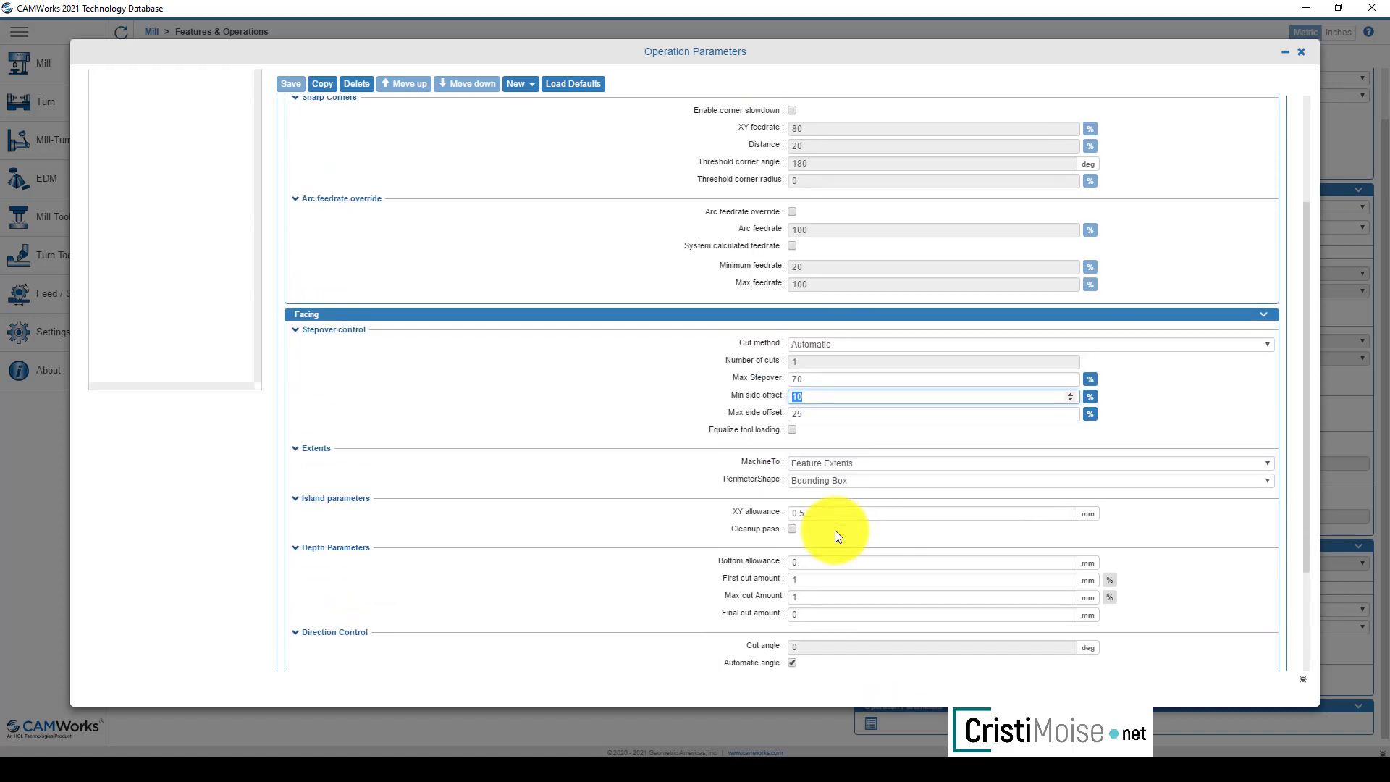
{"action": "scroll", "coordinate": [836, 530], "scroll_direction": "down", "scroll_amount": 2}
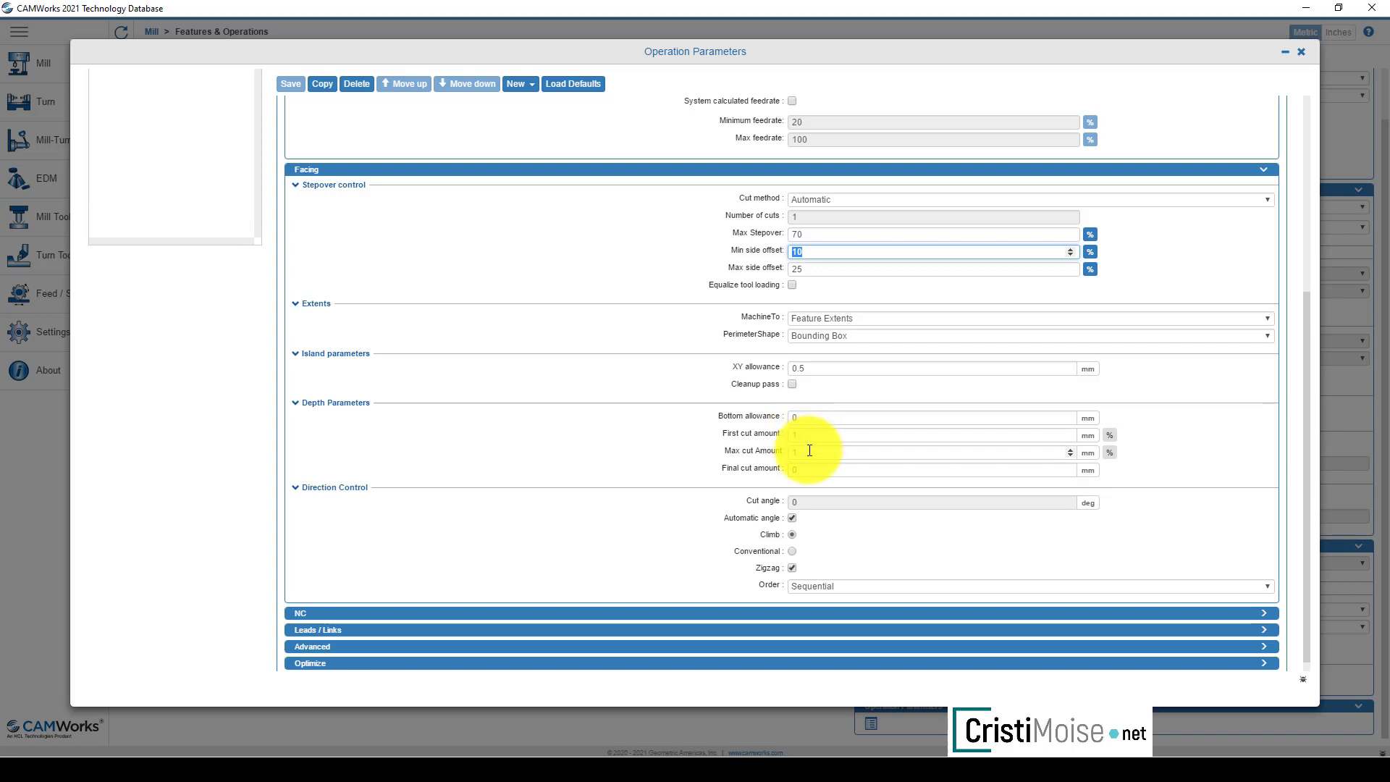
{"action": "left_click", "coordinate": [781, 435]}
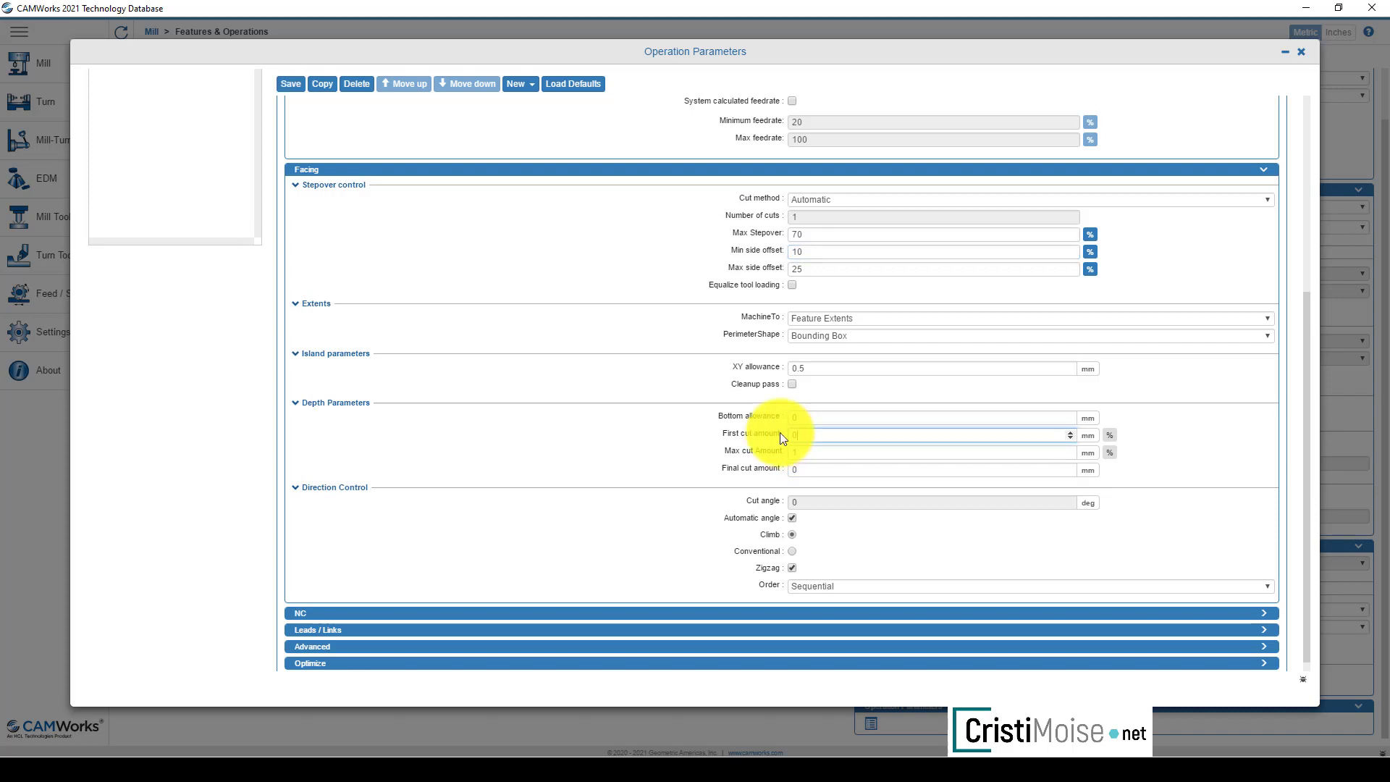
{"action": "type", "text": ".5"}
{"action": "key", "text": "Tab"}
{"action": "type", "text": "0.5"}
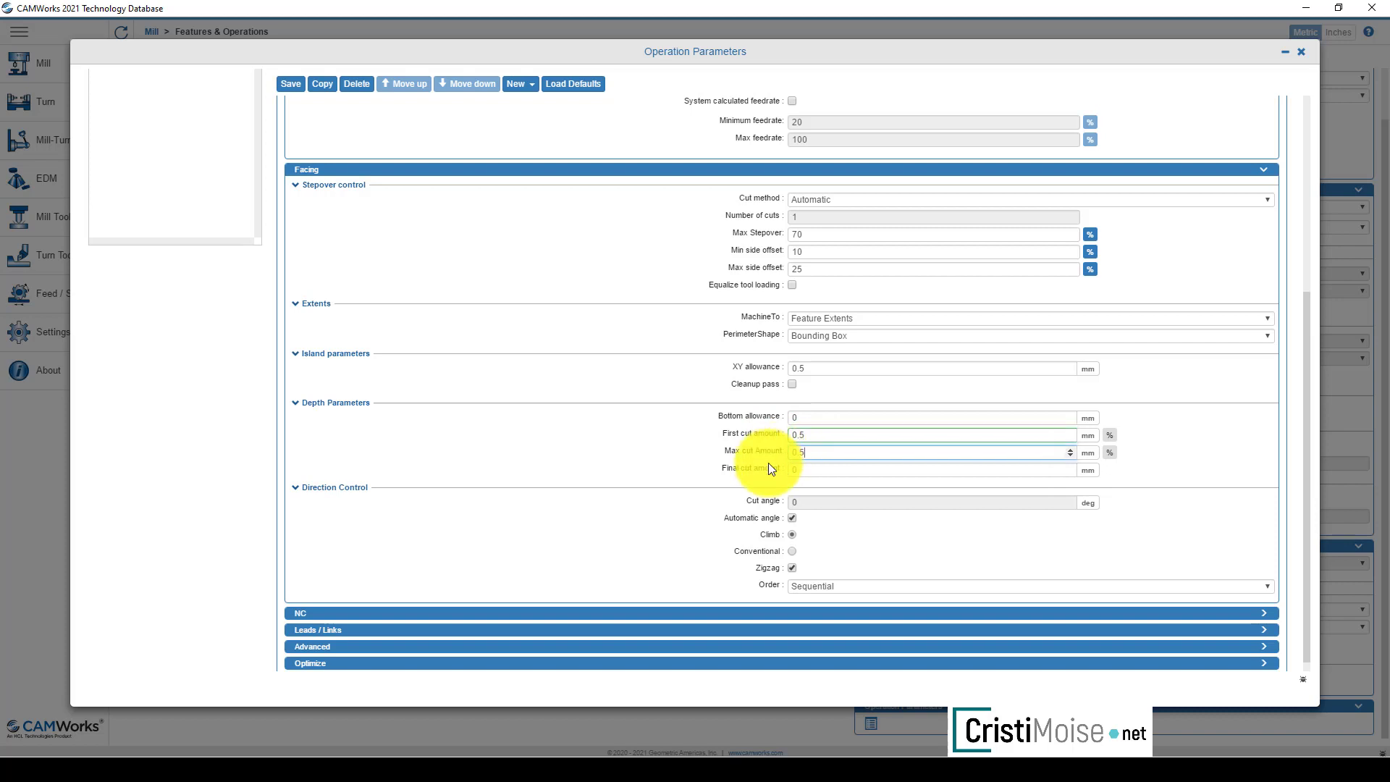
Set the feedrate for links with stepover within the link threshold to 1270 mm and save the Face Mill operation parameters
{"action": "left_click", "coordinate": [506, 615]}
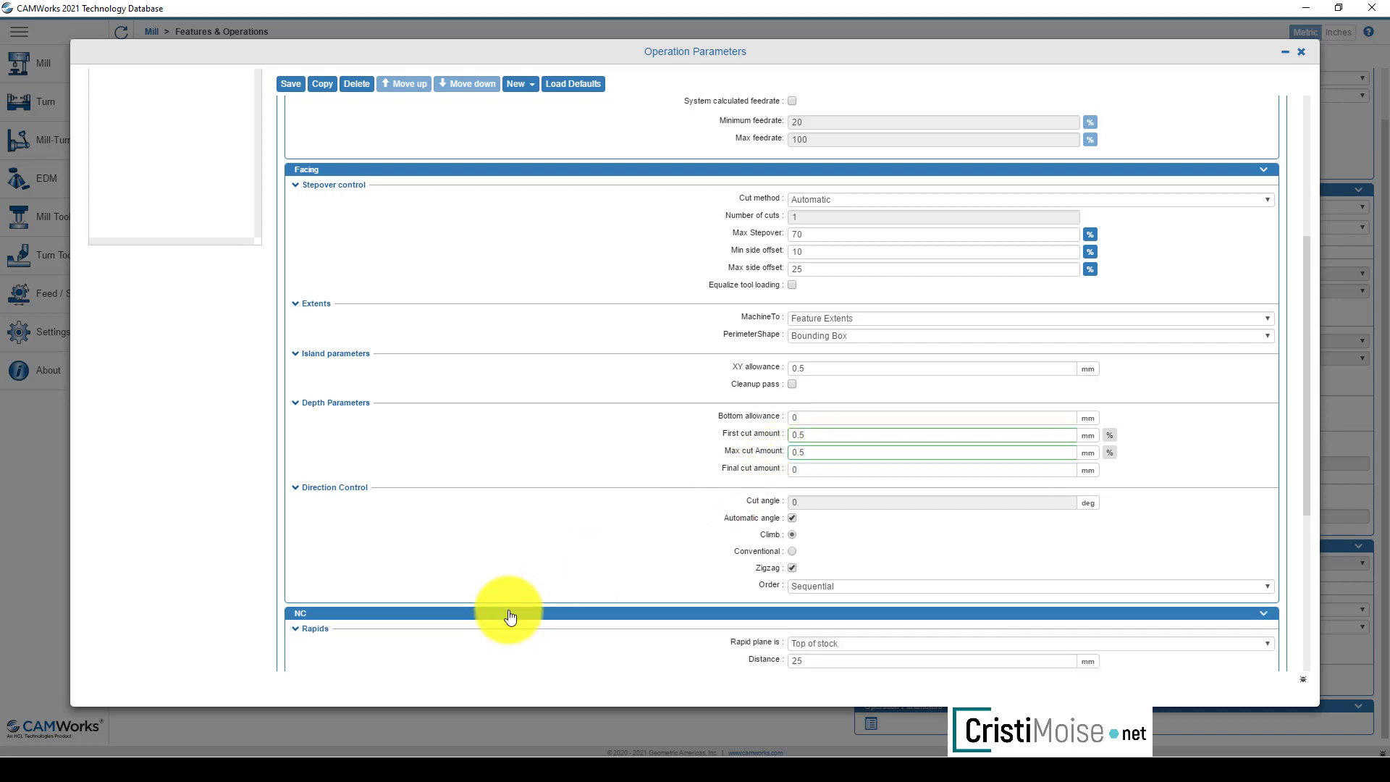
{"action": "scroll", "coordinate": [575, 562], "scroll_direction": "down", "scroll_amount": 3}
{"action": "scroll", "coordinate": [575, 563], "scroll_direction": "down", "scroll_amount": 2}
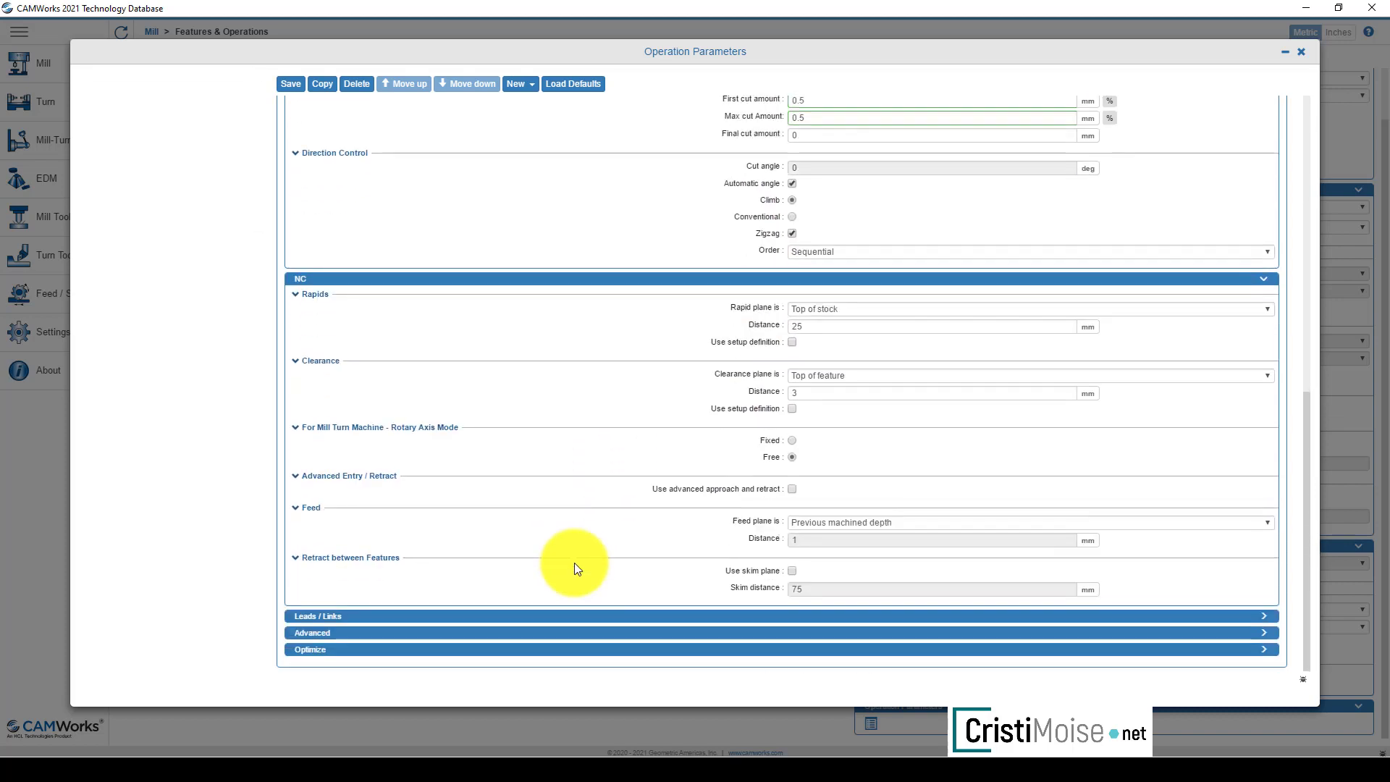
{"action": "left_click", "coordinate": [459, 614]}
{"action": "scroll", "coordinate": [748, 505], "scroll_direction": "down", "scroll_amount": 3}
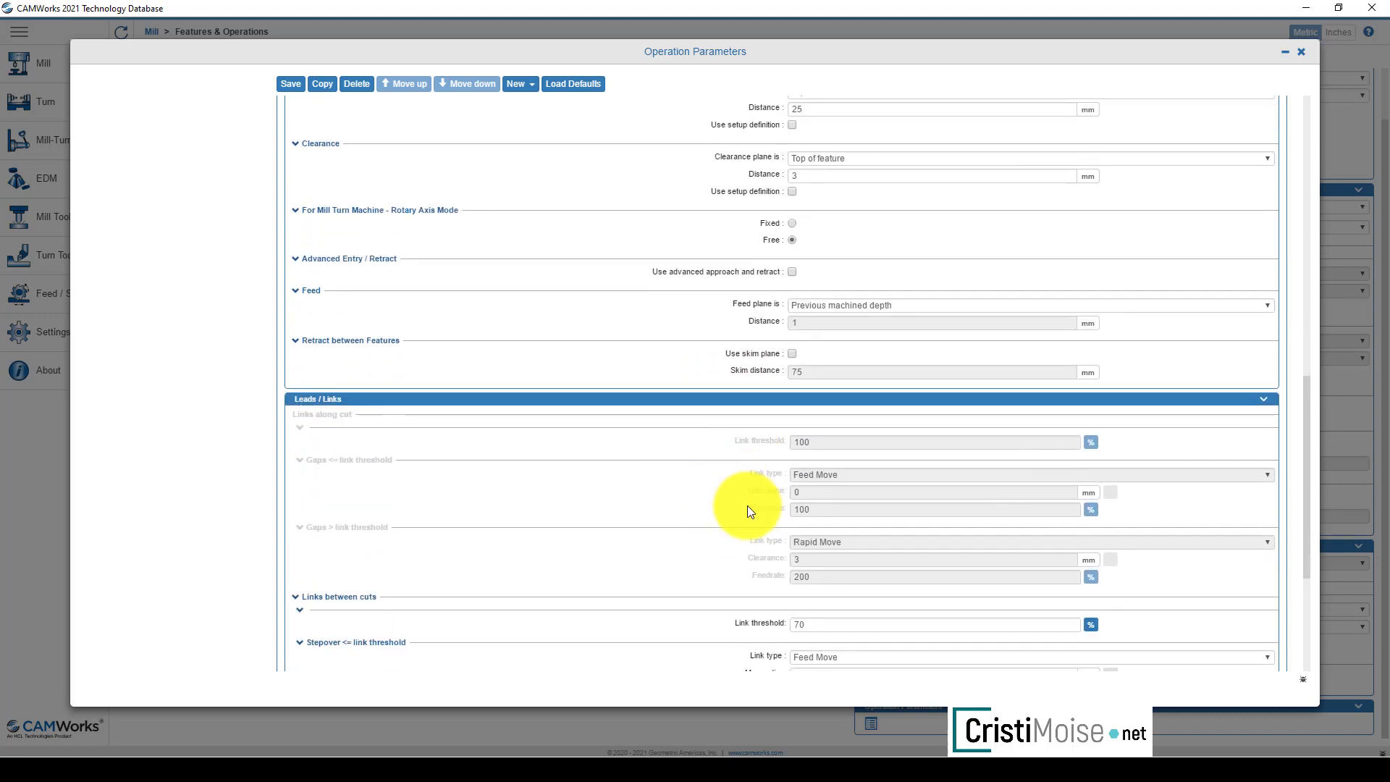
{"action": "scroll", "coordinate": [747, 506], "scroll_direction": "down", "scroll_amount": 2}
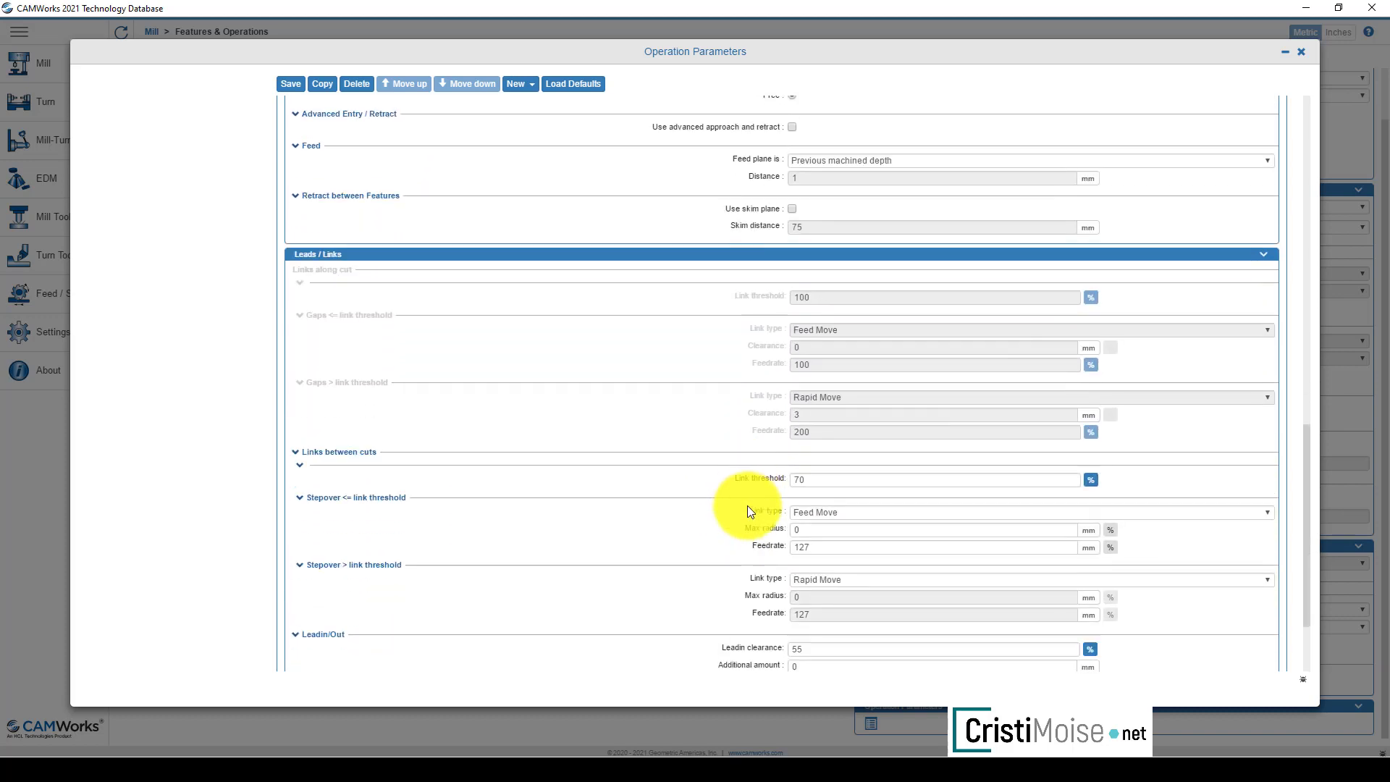
{"action": "left_click", "coordinate": [824, 545]}
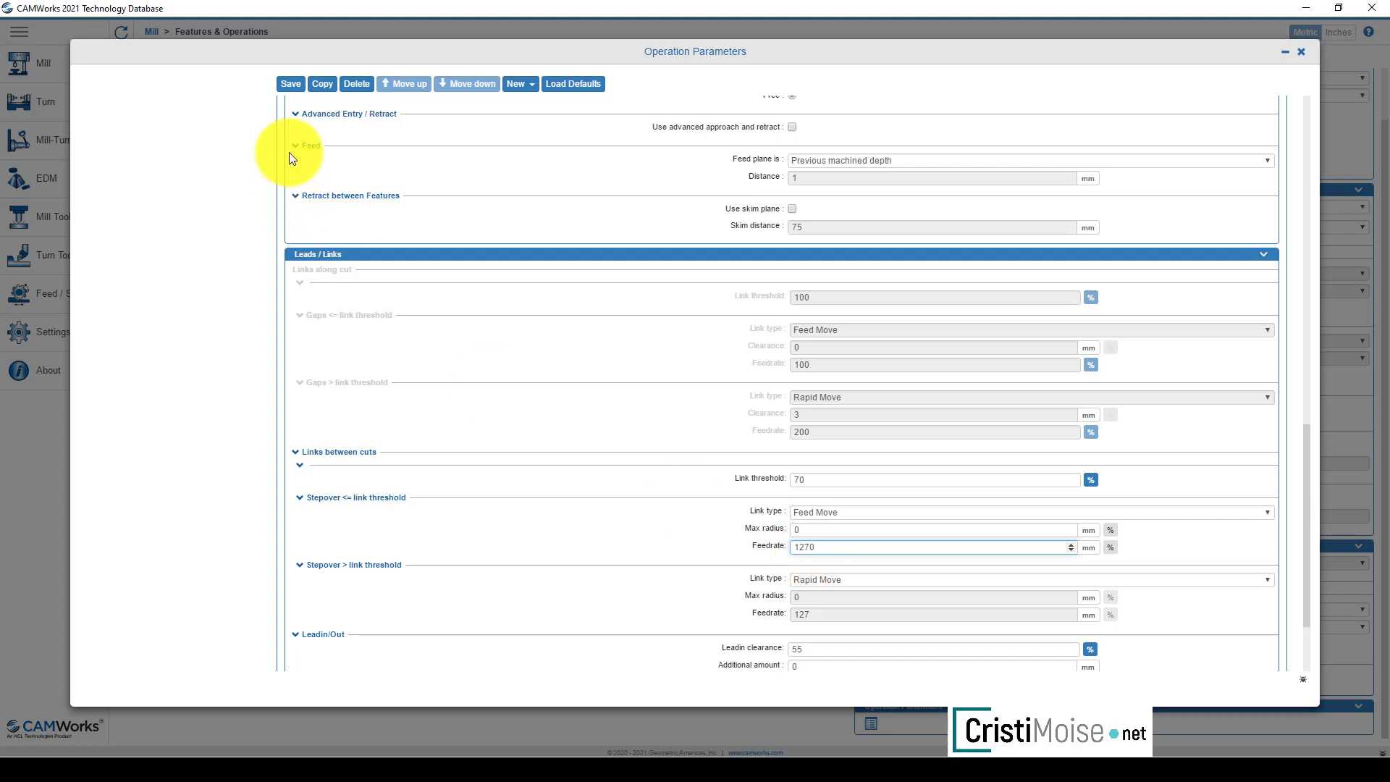
{"action": "left_click", "coordinate": [291, 84]}
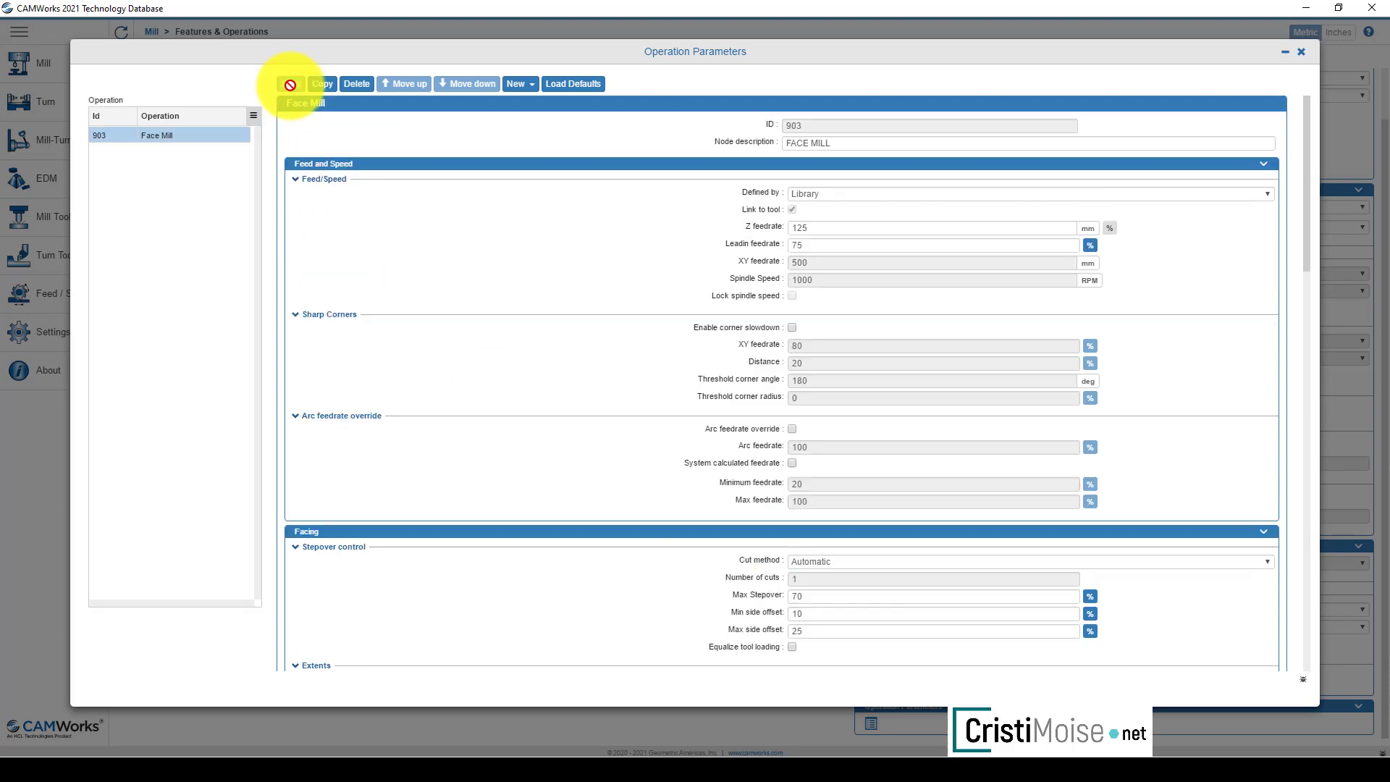
Close the Technology Database and dismiss the face feature's parameters, and generate the operation plan for the face feature
{"action": "left_click", "coordinate": [1301, 51]}
{"action": "left_click", "coordinate": [1301, 8]}
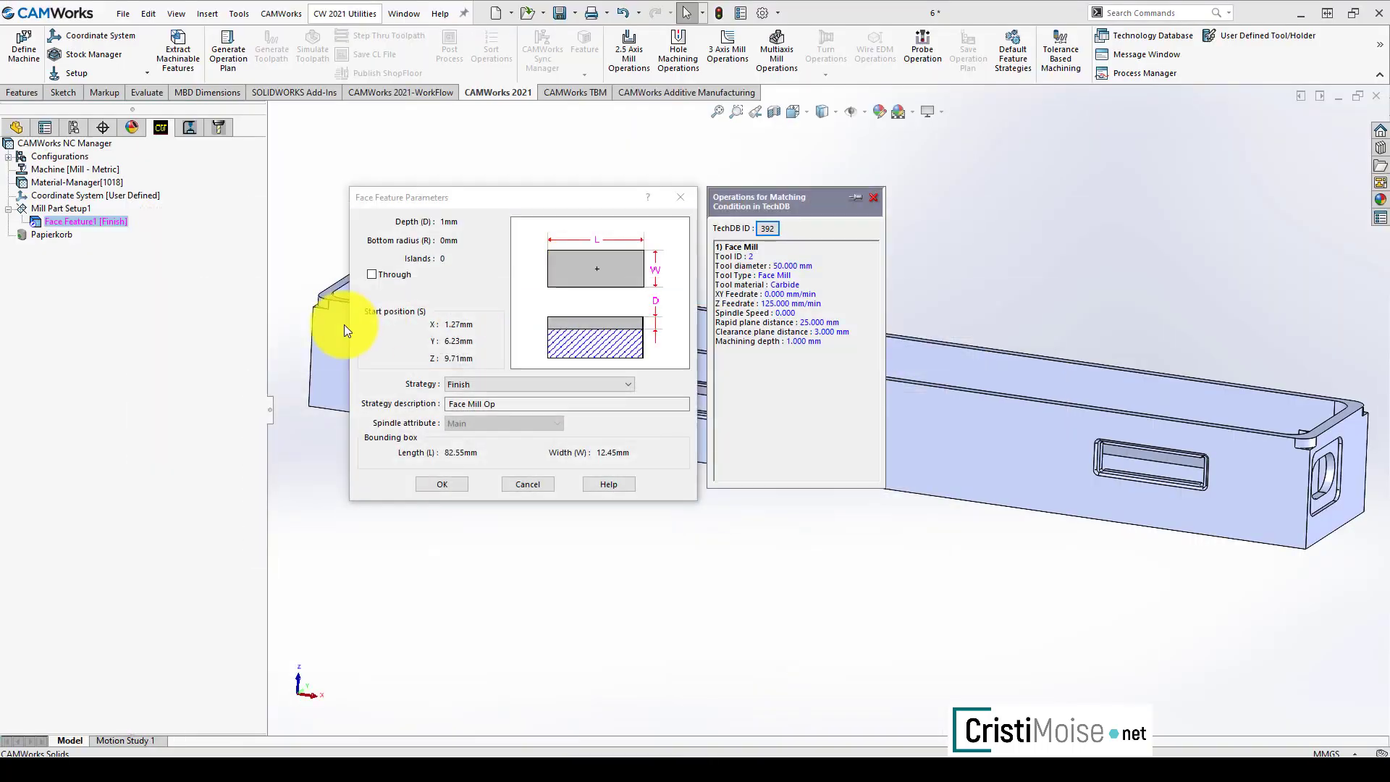
{"action": "left_click", "coordinate": [534, 484]}
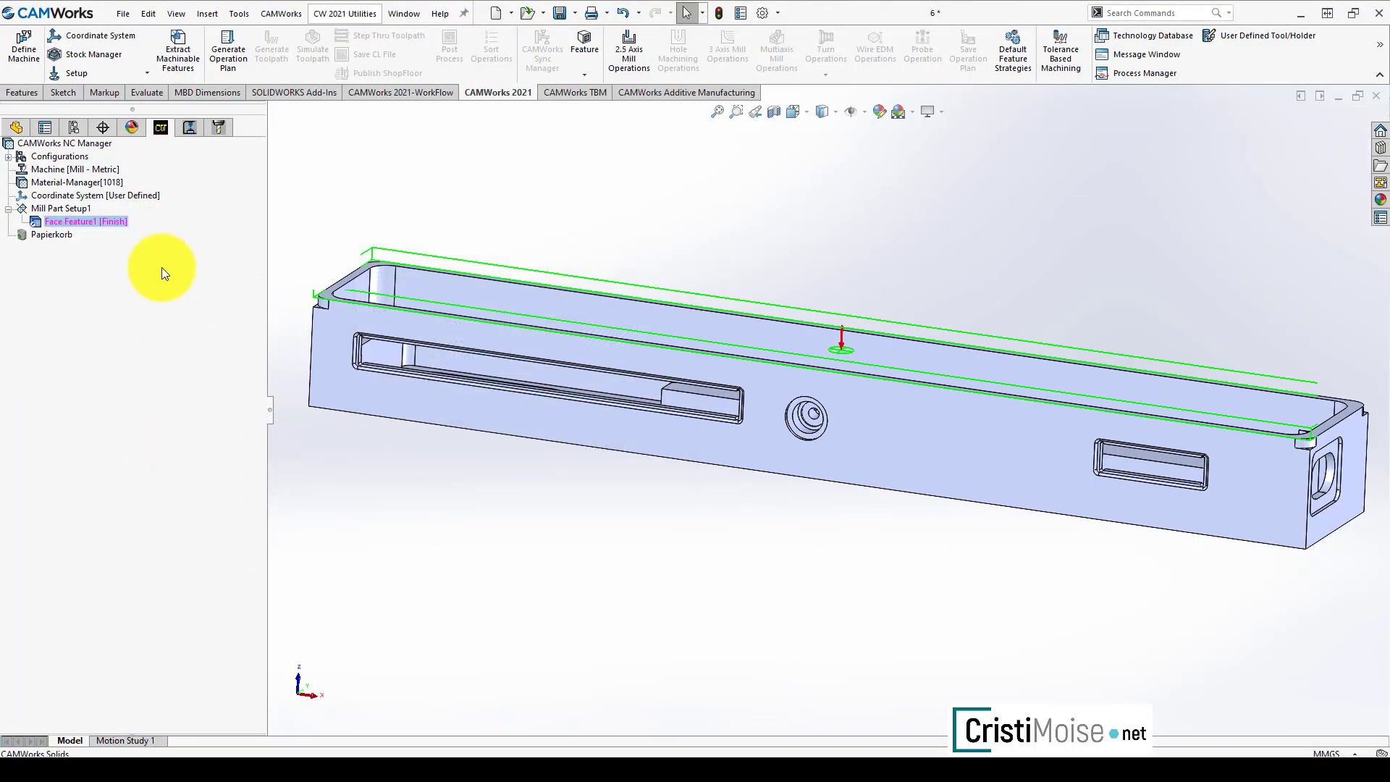
{"action": "right_click", "coordinate": [93, 220]}
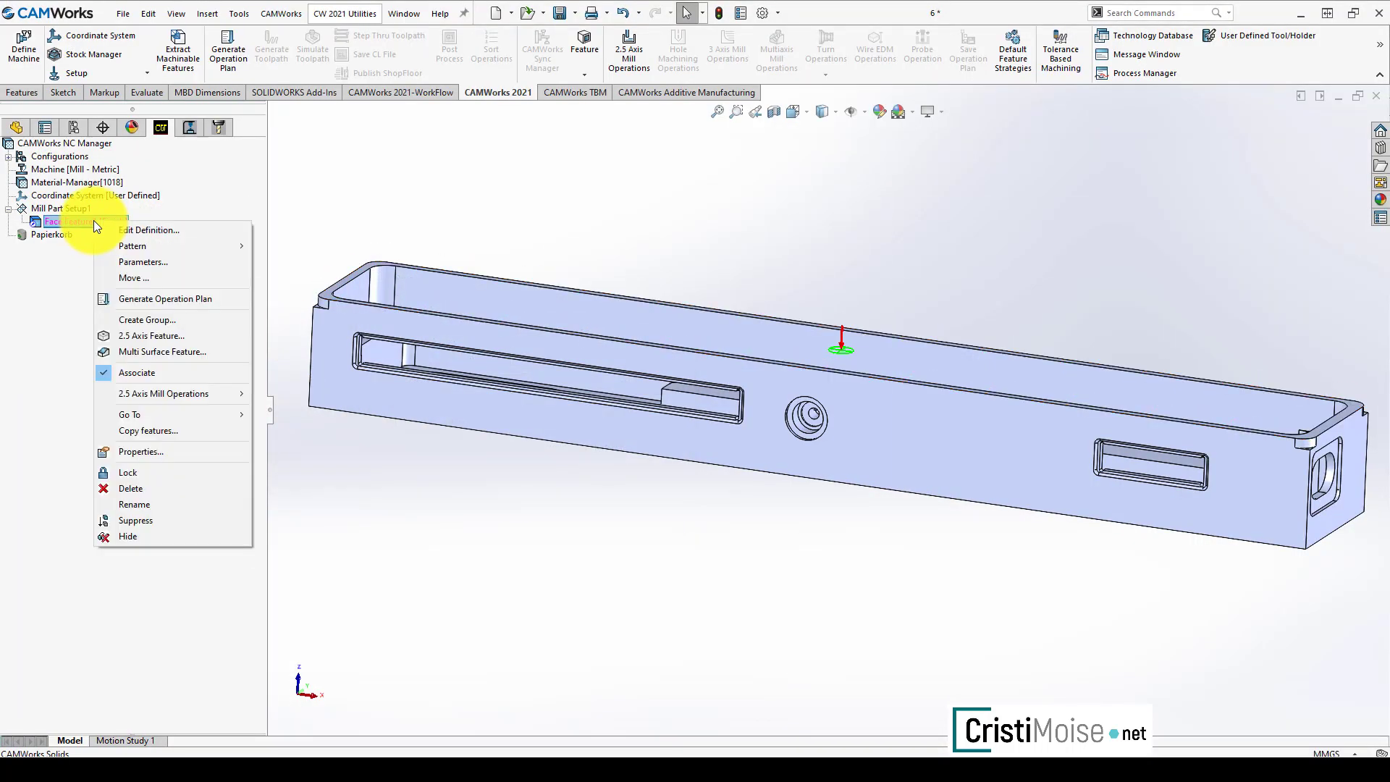
{"action": "left_click", "coordinate": [171, 300]}
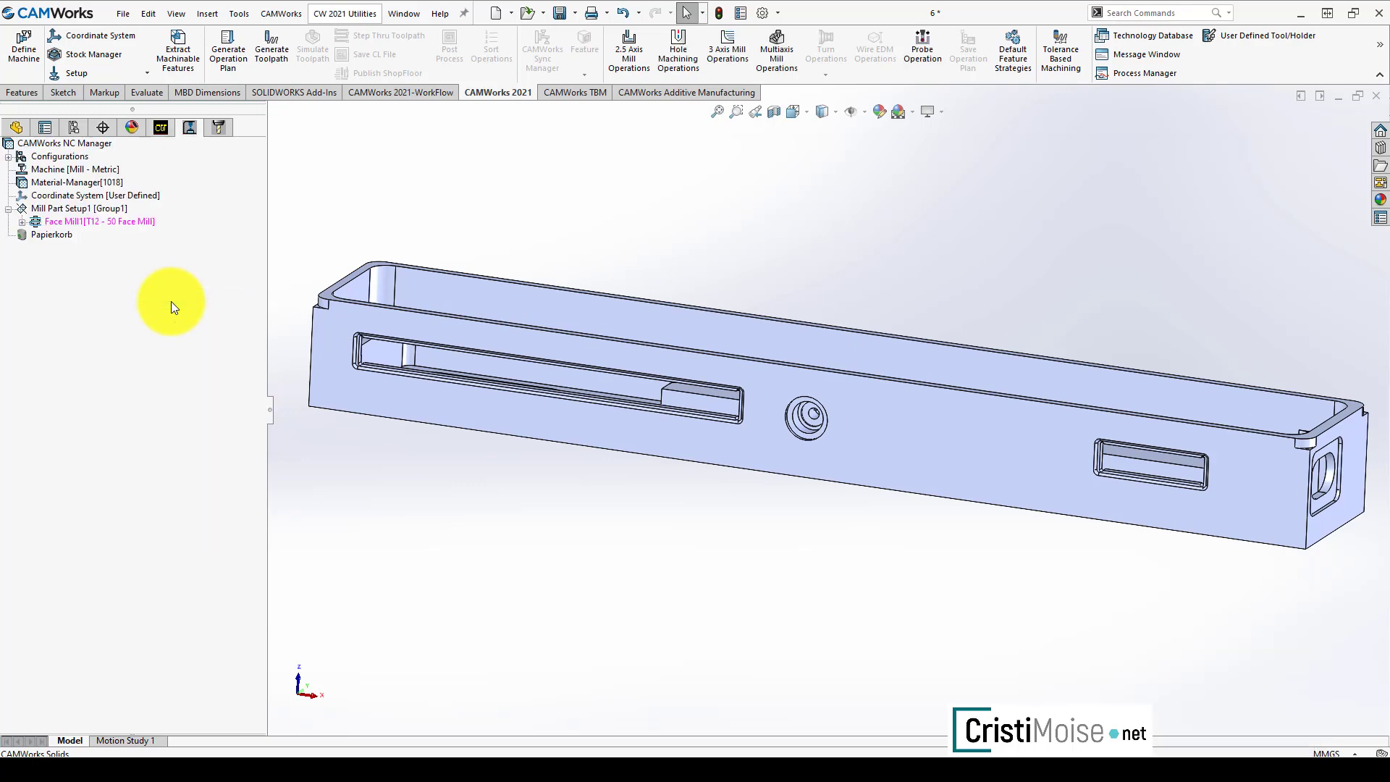
Generate the toolpath for the Face Mill operation and inspect it on the part
{"action": "right_click", "coordinate": [125, 221]}
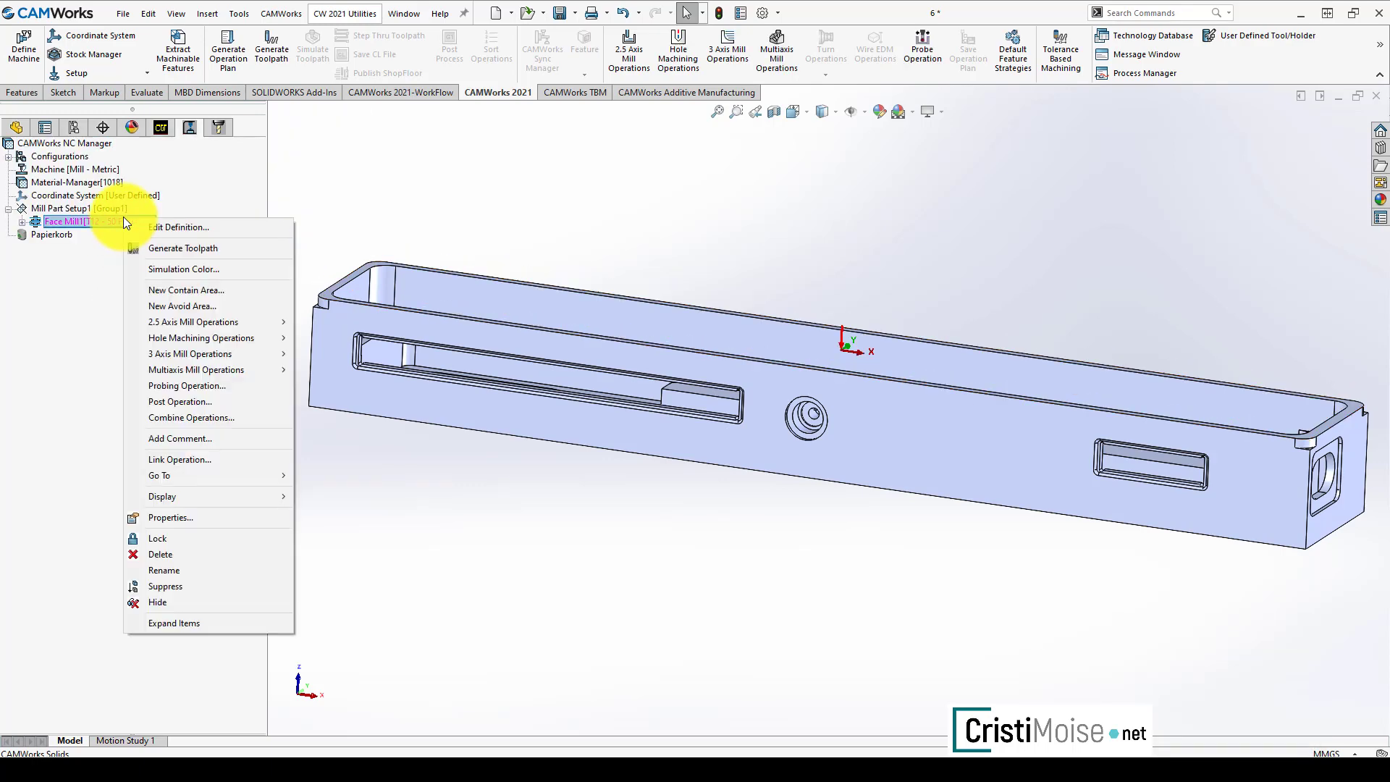
{"action": "left_click", "coordinate": [165, 249]}
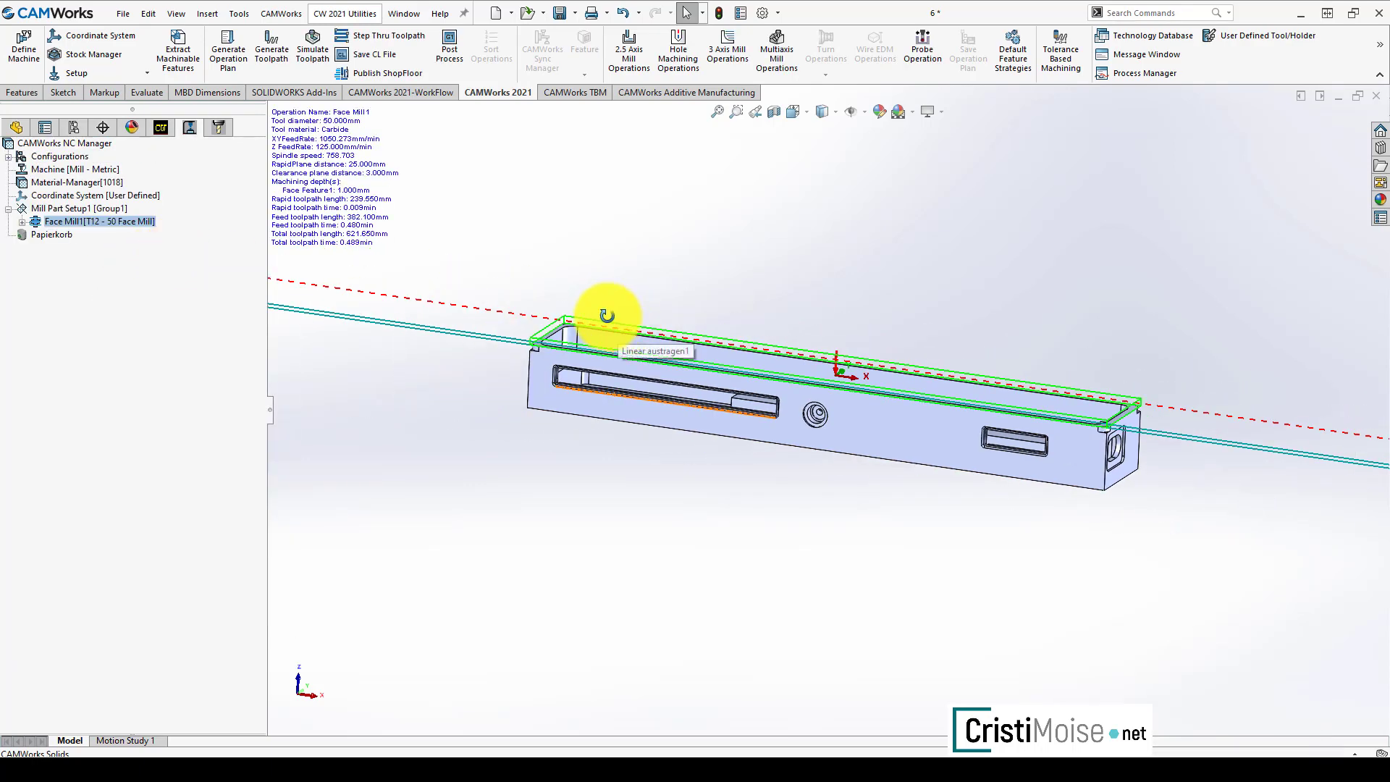
{"action": "mouse_move", "coordinate": [611, 313]}
{"action": "middle_mouse_down"}
{"action": "mouse_move", "coordinate": [543, 313]}
{"action": "mouse_move", "coordinate": [628, 316]}
{"action": "middle_mouse_up"}
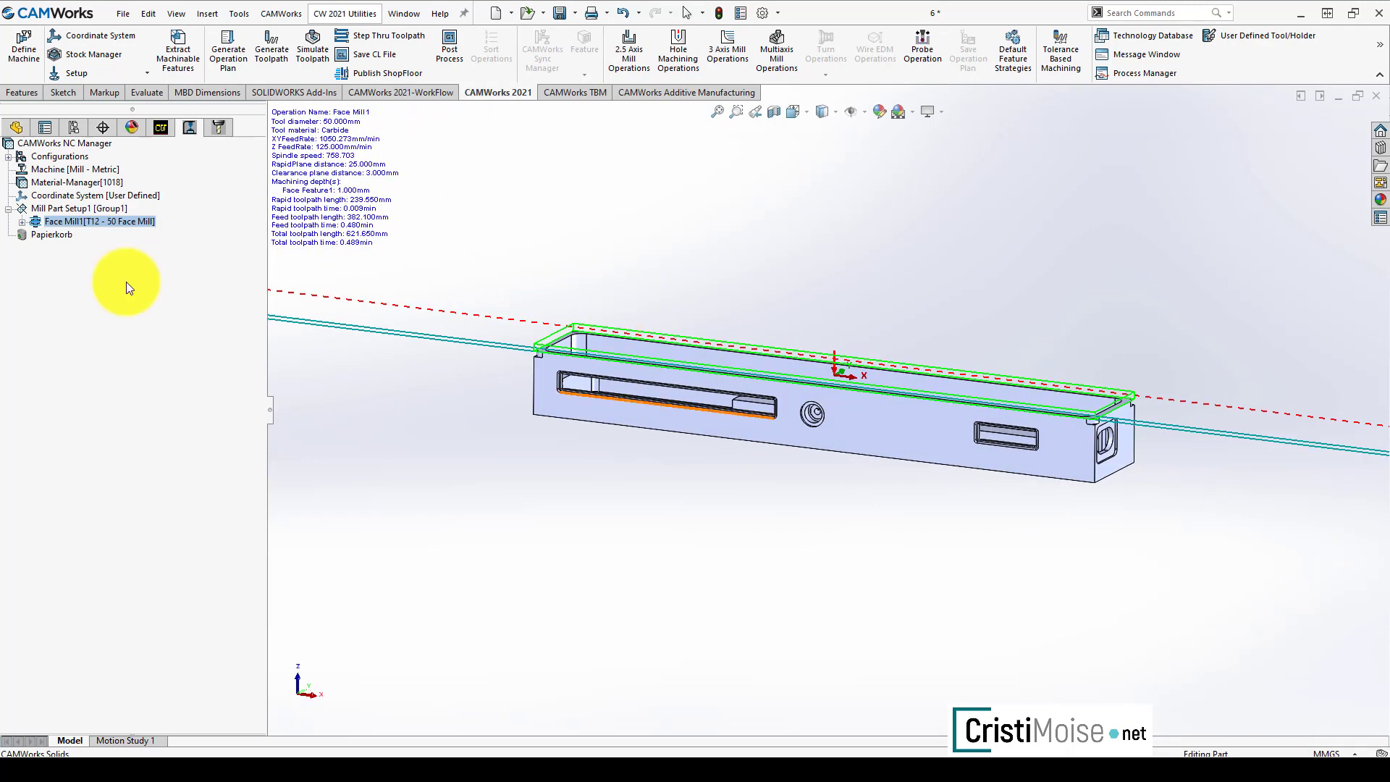
Check the Face Mill operation's first and max cut amounts, feature options and links-between-cuts feedrate against the database defaults
{"action": "right_click", "coordinate": [51, 222]}
{"action": "left_click", "coordinate": [73, 226]}
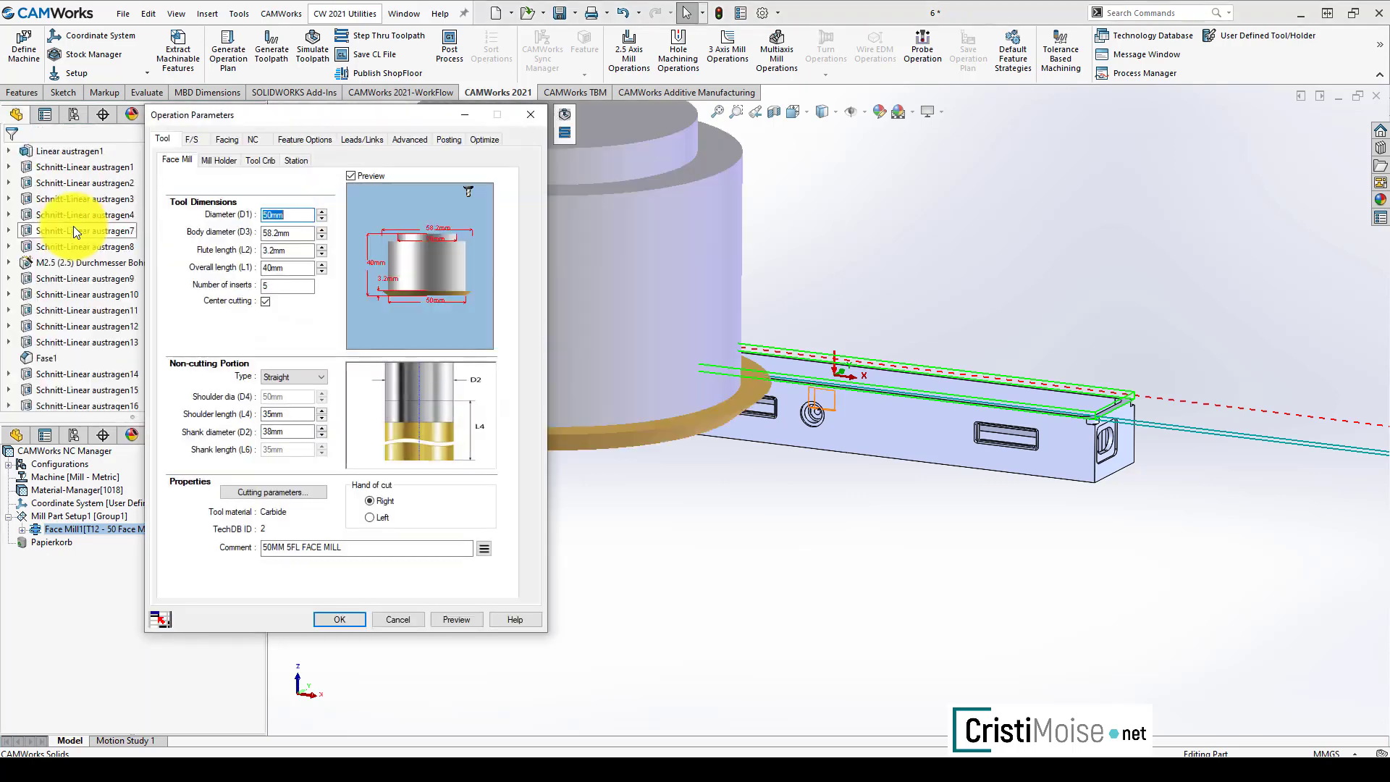
{"action": "left_click", "coordinate": [233, 139]}
{"action": "left_click", "coordinate": [496, 377]}
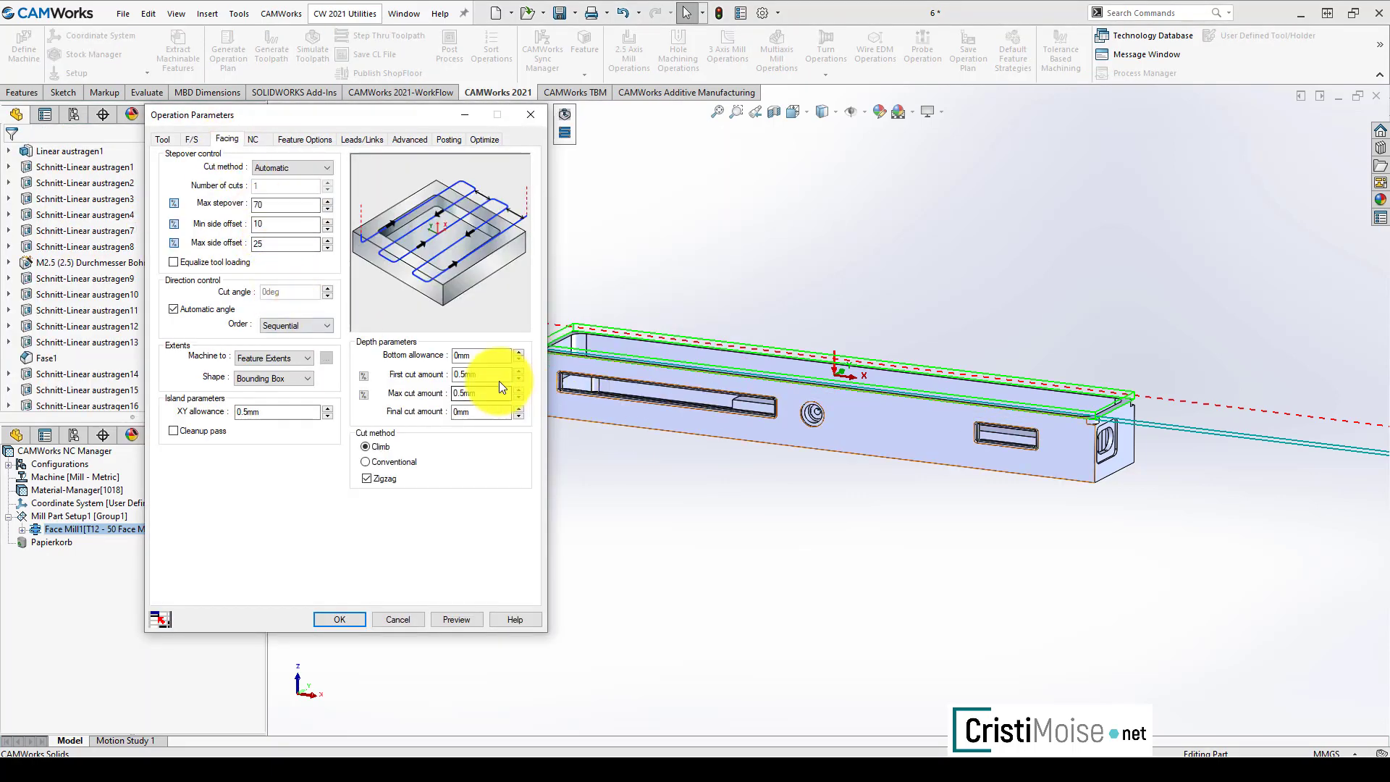
{"action": "left_click", "coordinate": [489, 393]}
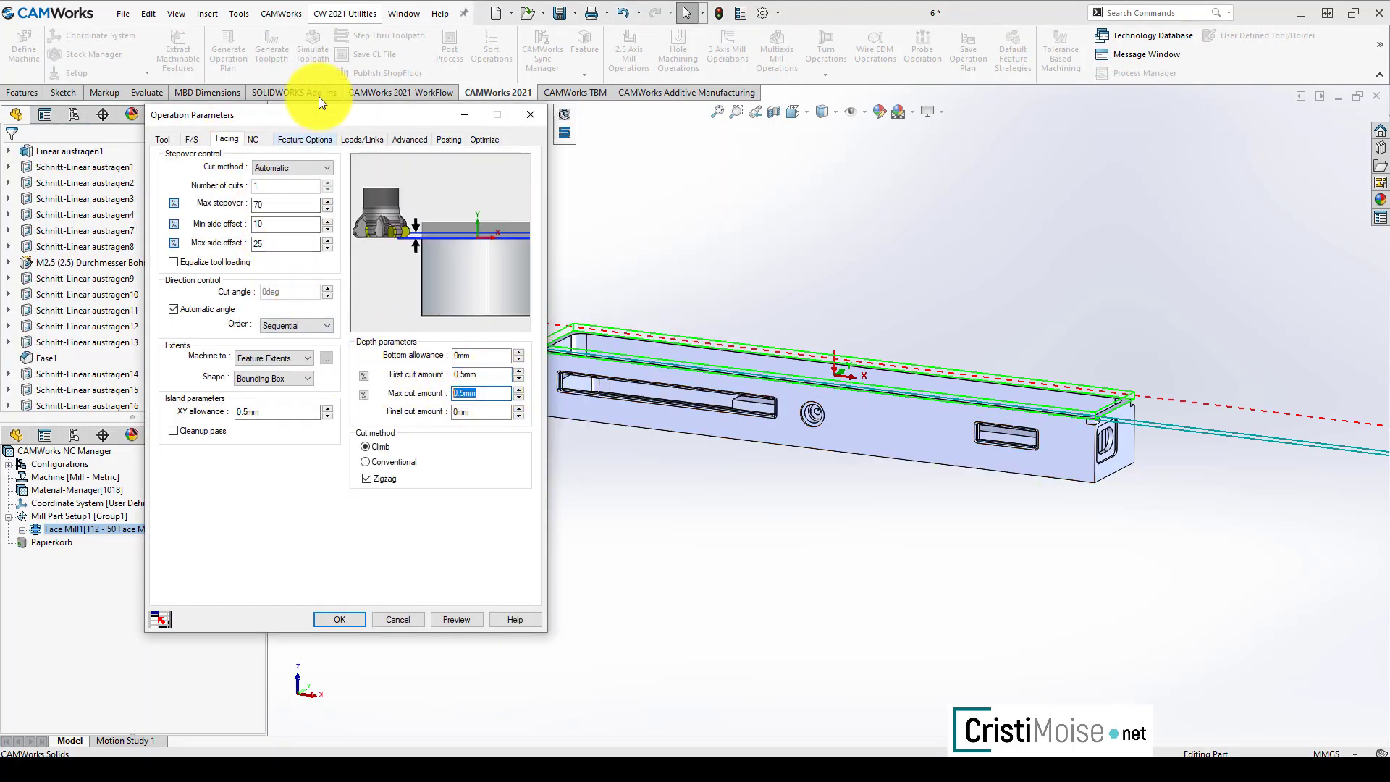
{"action": "left_click", "coordinate": [321, 140]}
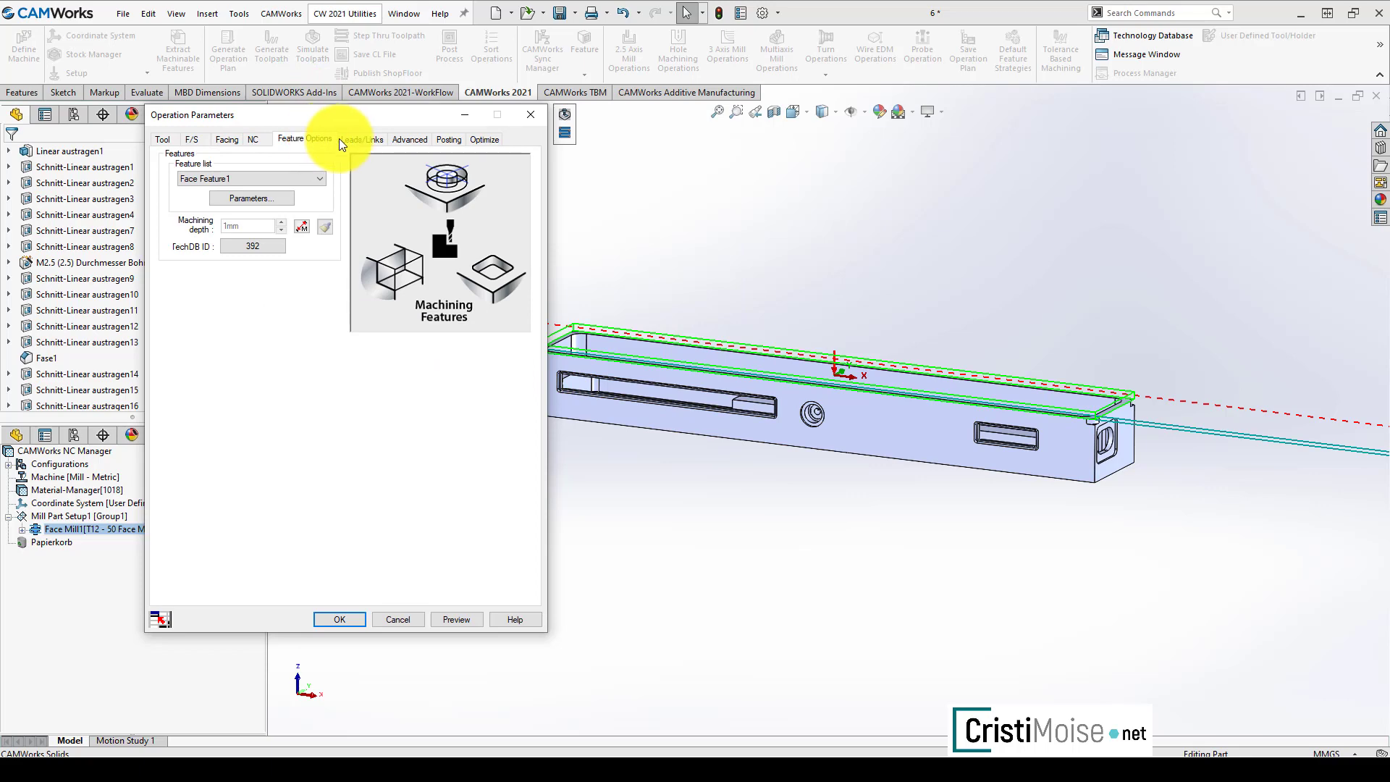
{"action": "left_click", "coordinate": [362, 139]}
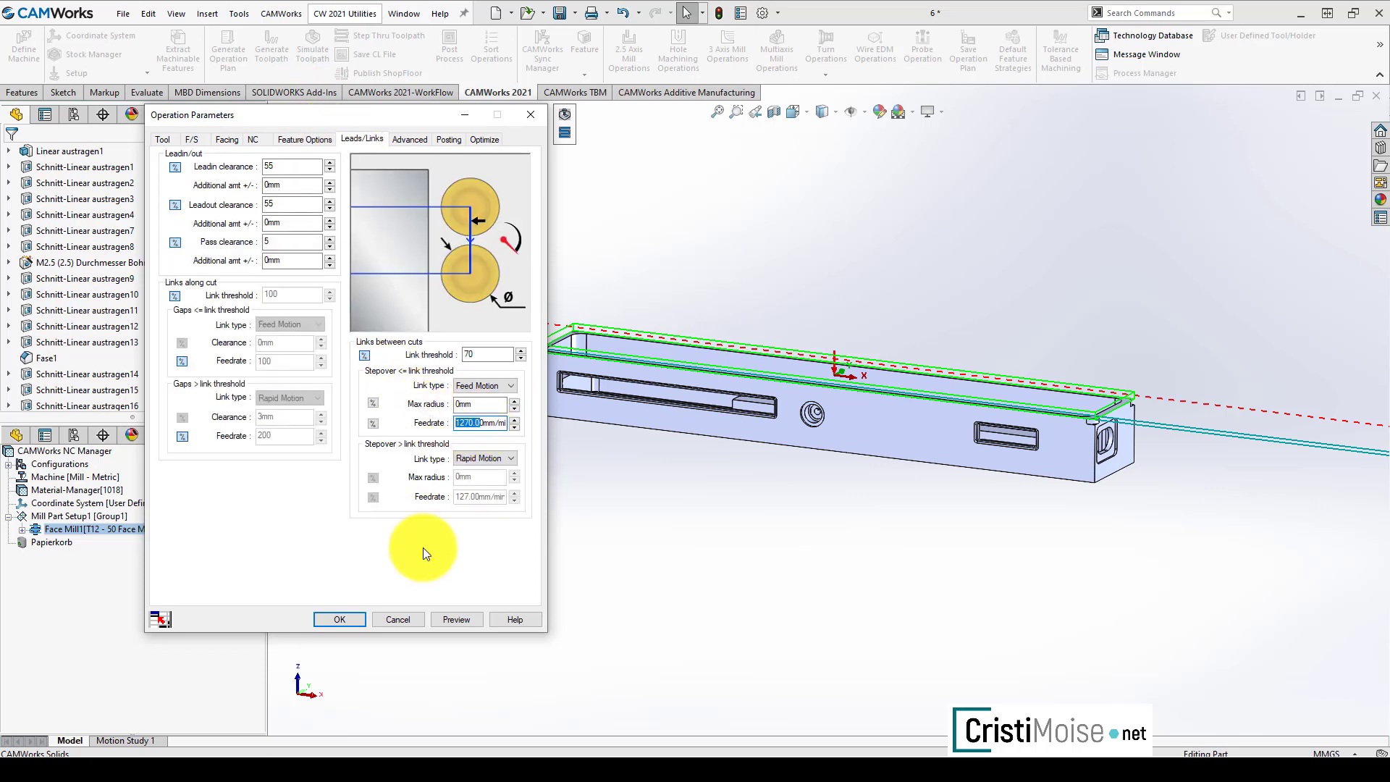
{"action": "left_click", "coordinate": [396, 624]}
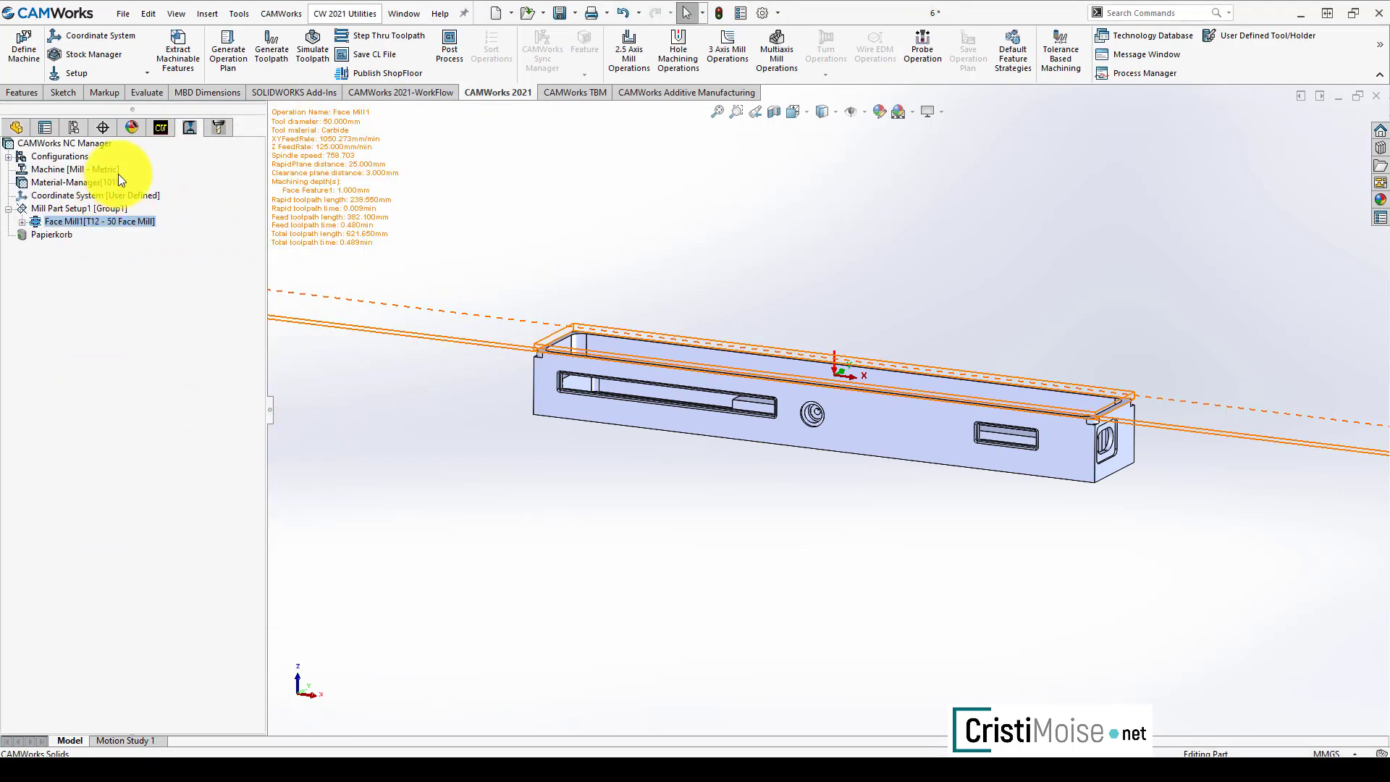
{"action": "left_click", "coordinate": [155, 131]}
{"action": "left_click", "coordinate": [85, 222]}
{"action": "right_click", "coordinate": [85, 222]}
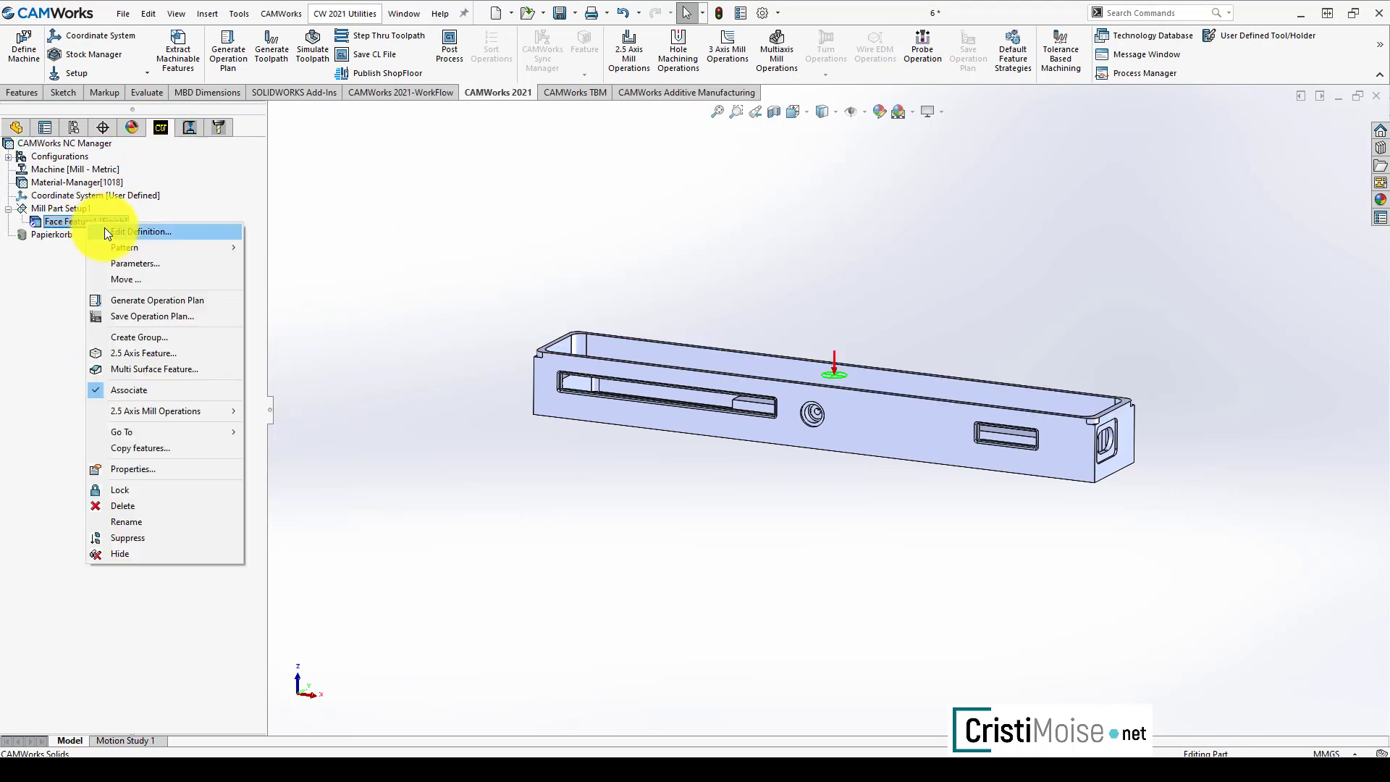
{"action": "left_click", "coordinate": [188, 128]}
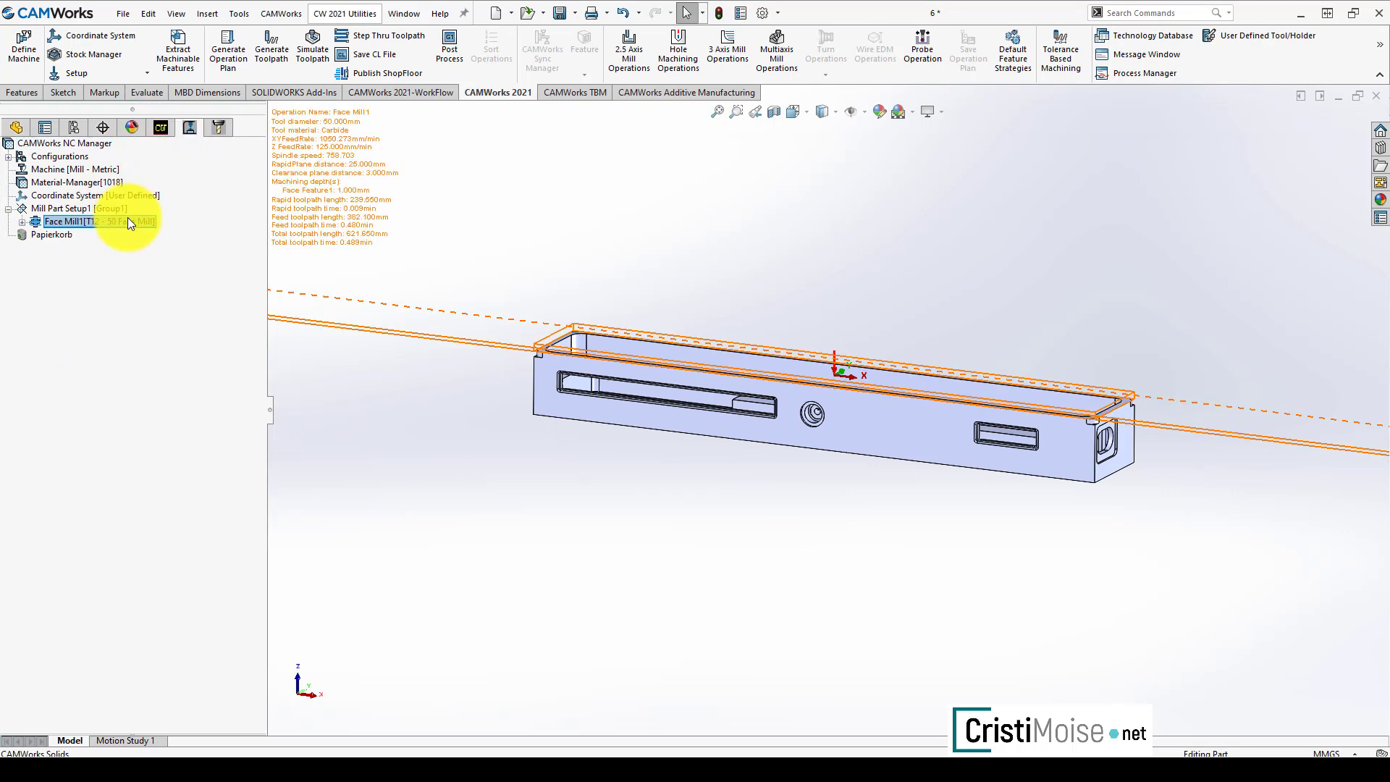
Add the 40MM FACE MILL from the tool library to the tool crib and assign it to the Face Mill operation
{"action": "right_click", "coordinate": [128, 217]}
{"action": "left_click", "coordinate": [152, 224]}
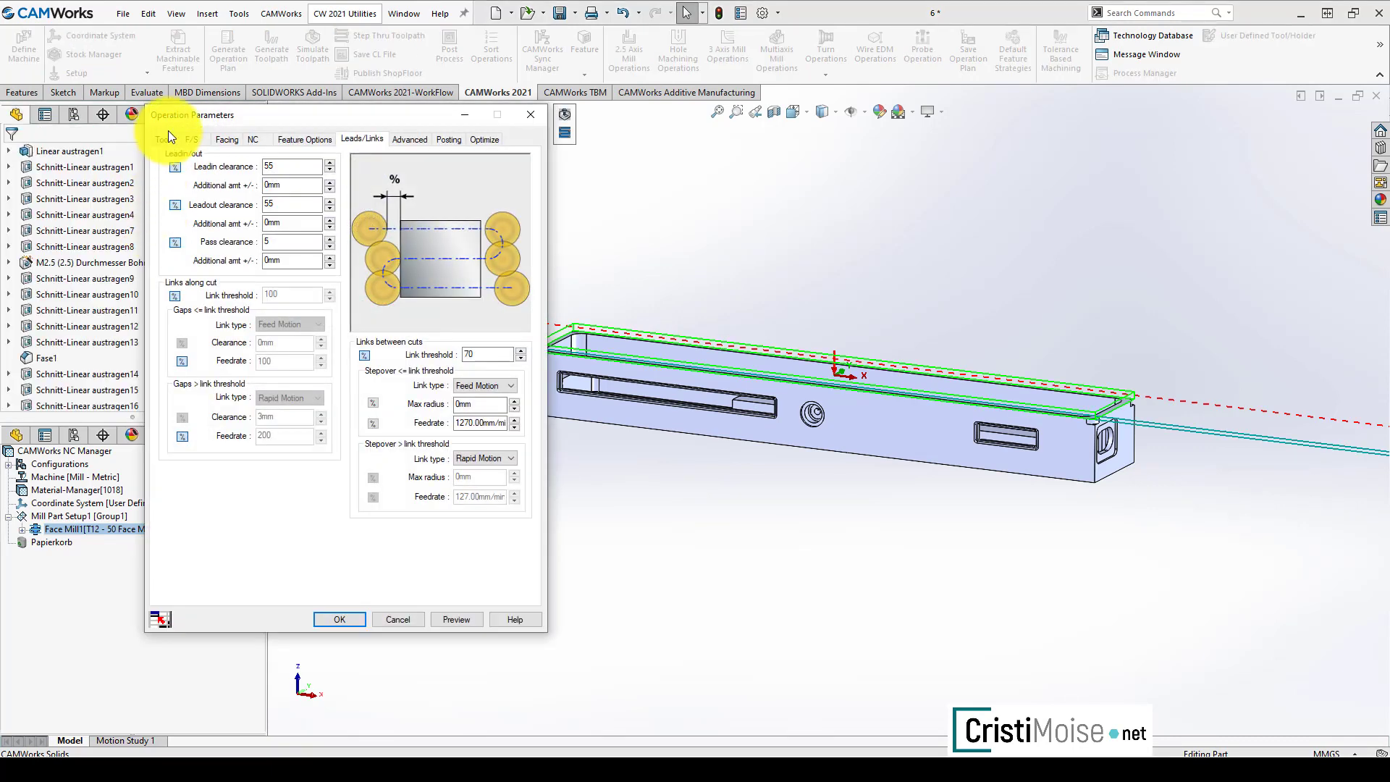
{"action": "left_click", "coordinate": [259, 158]}
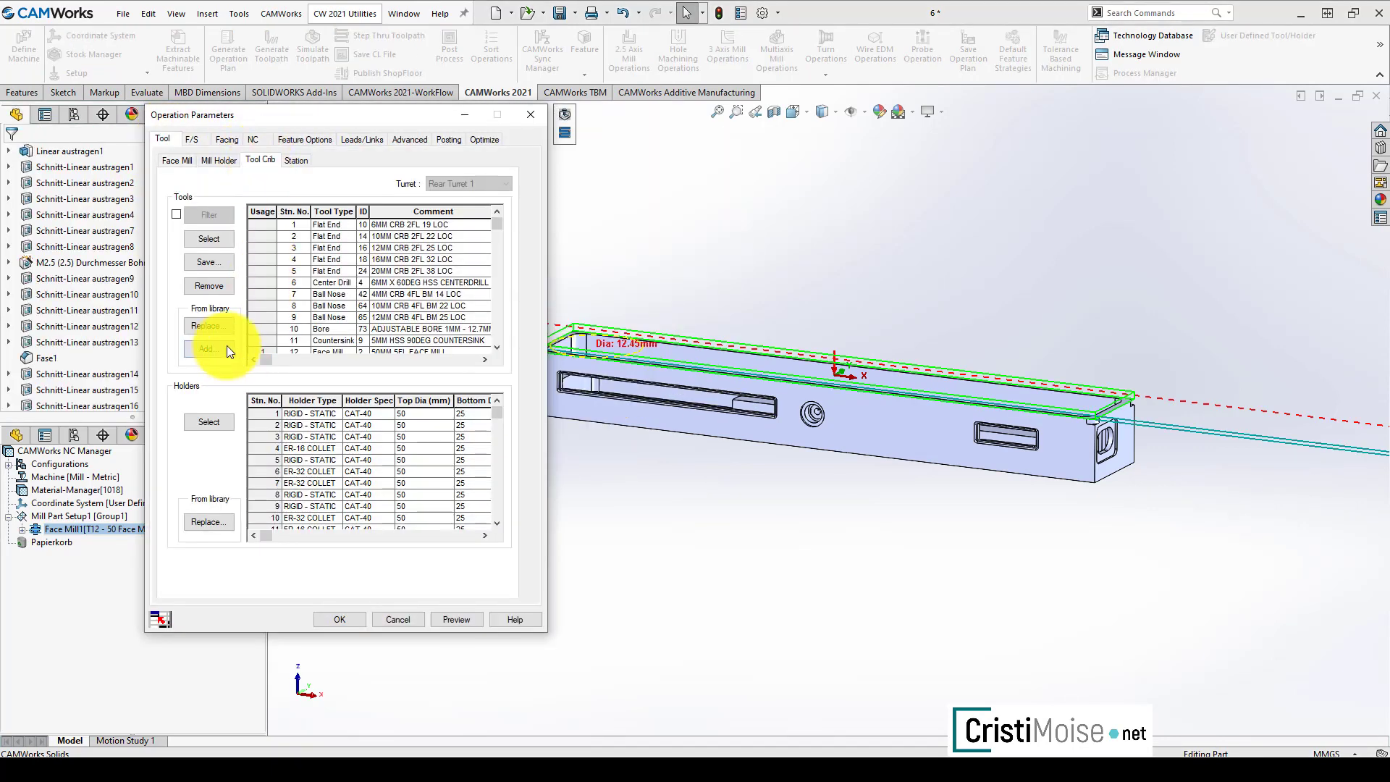
{"action": "left_click", "coordinate": [198, 342]}
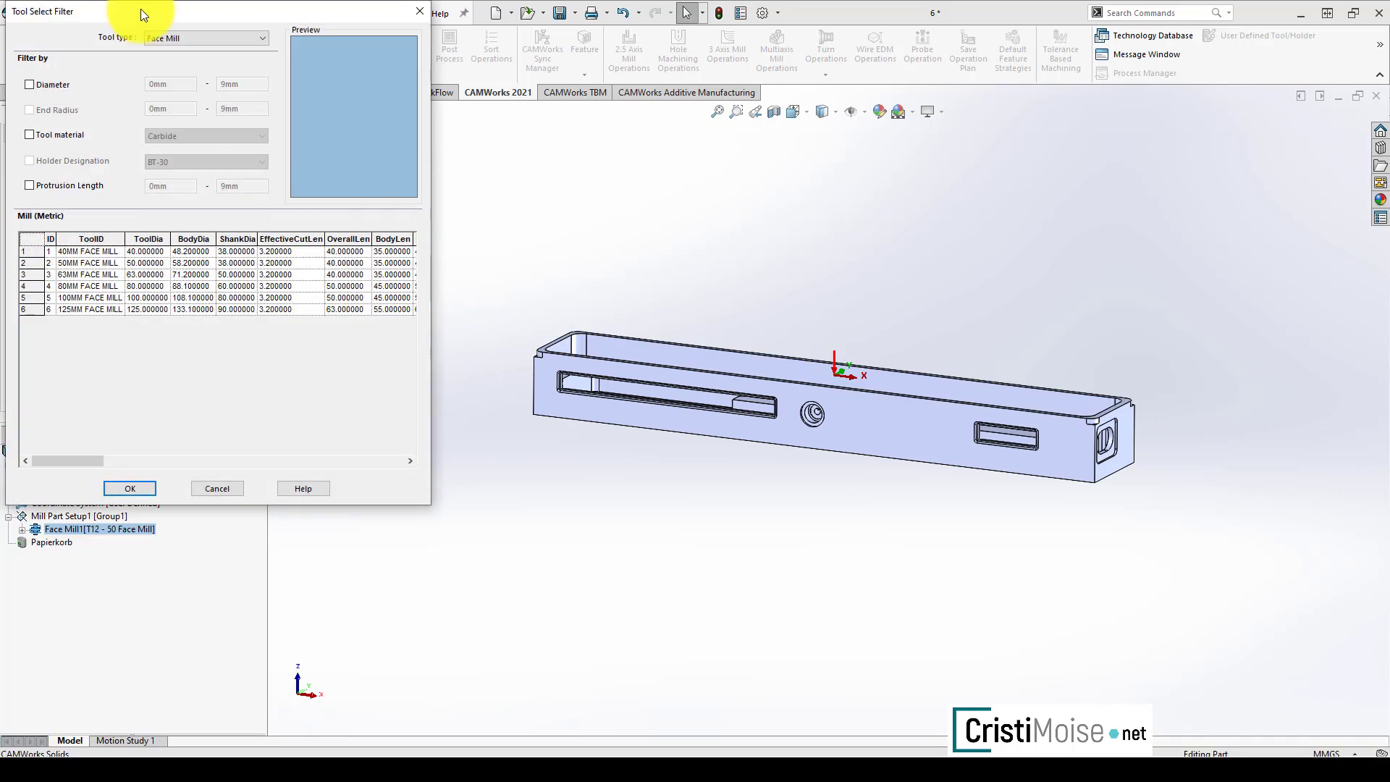
{"action": "left_click_drag", "start_coordinate": [141, 16], "coordinate": [283, 89]}
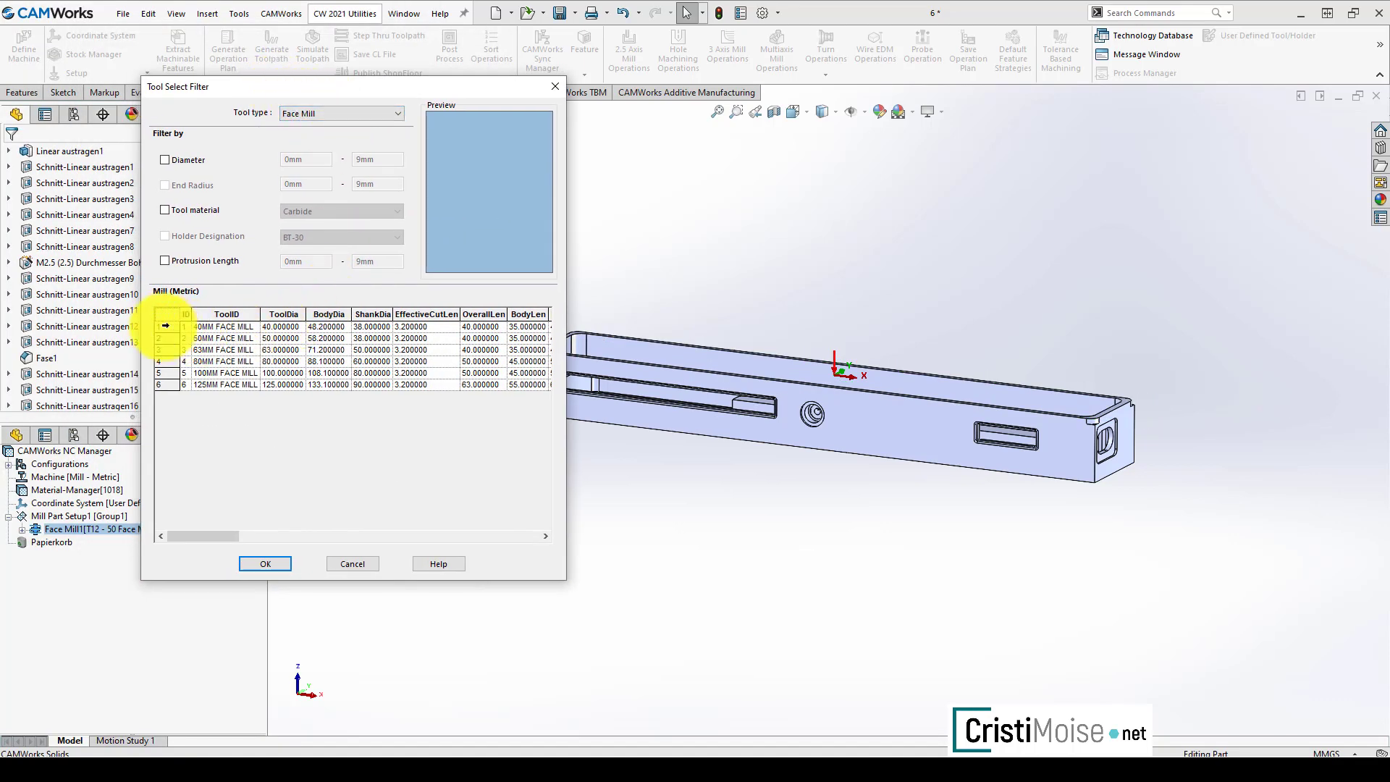
{"action": "left_click", "coordinate": [166, 326]}
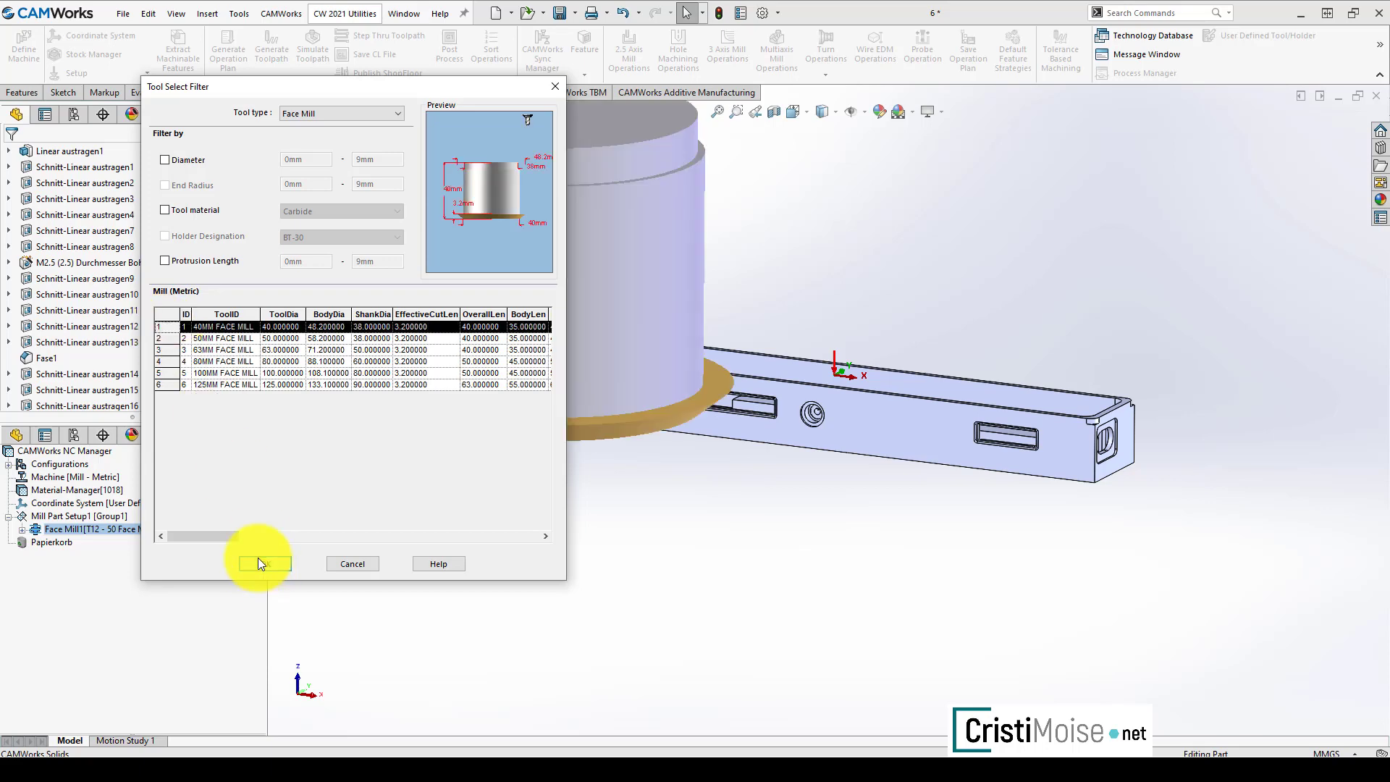
{"action": "left_click", "coordinate": [261, 563]}
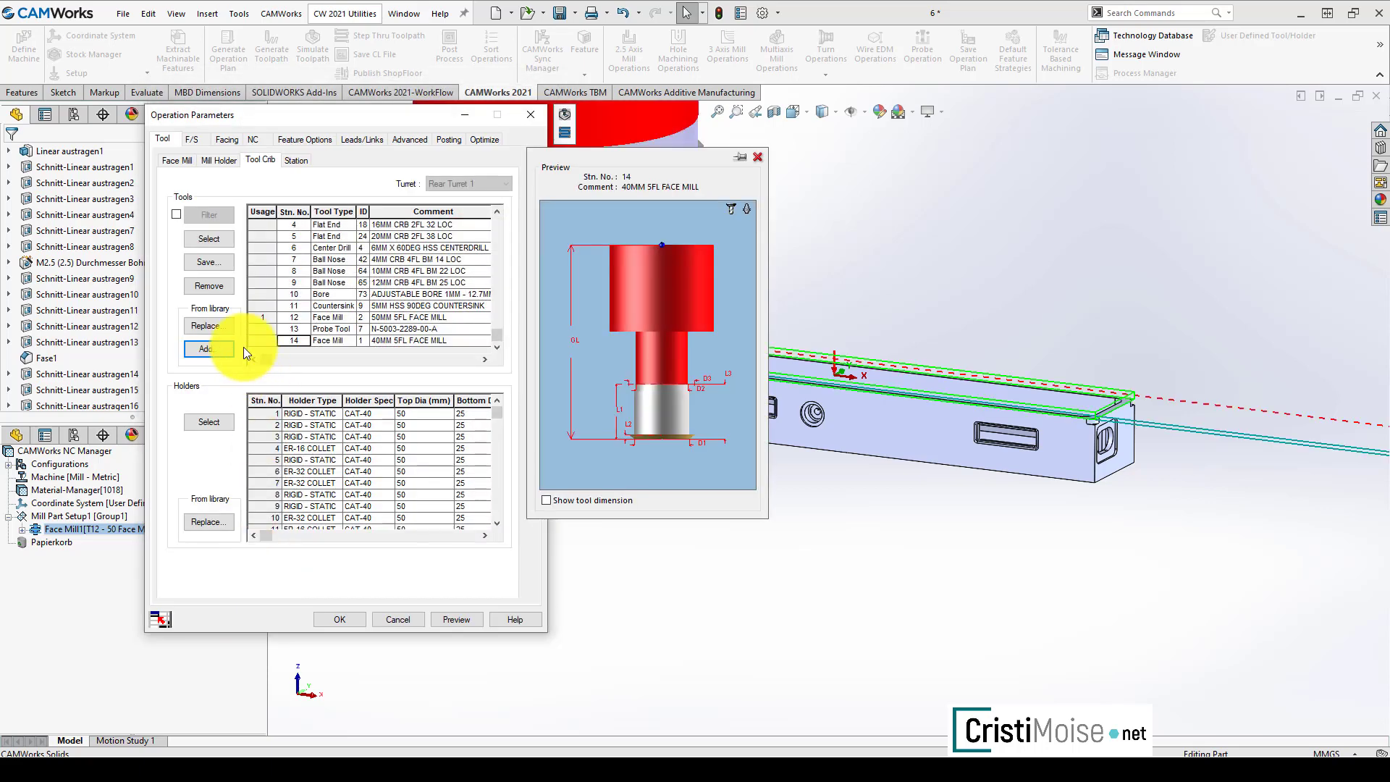
{"action": "left_click", "coordinate": [208, 237]}
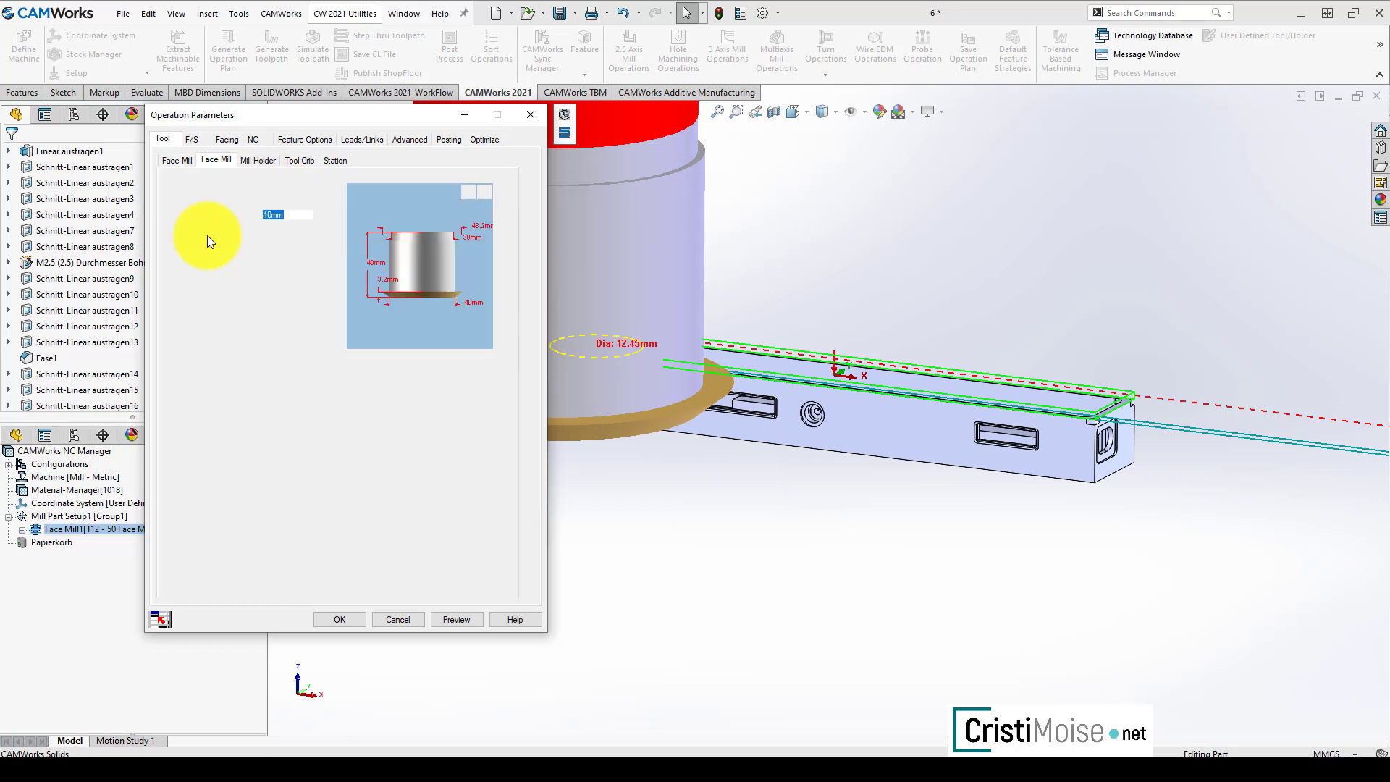
{"action": "left_click", "coordinate": [312, 404]}
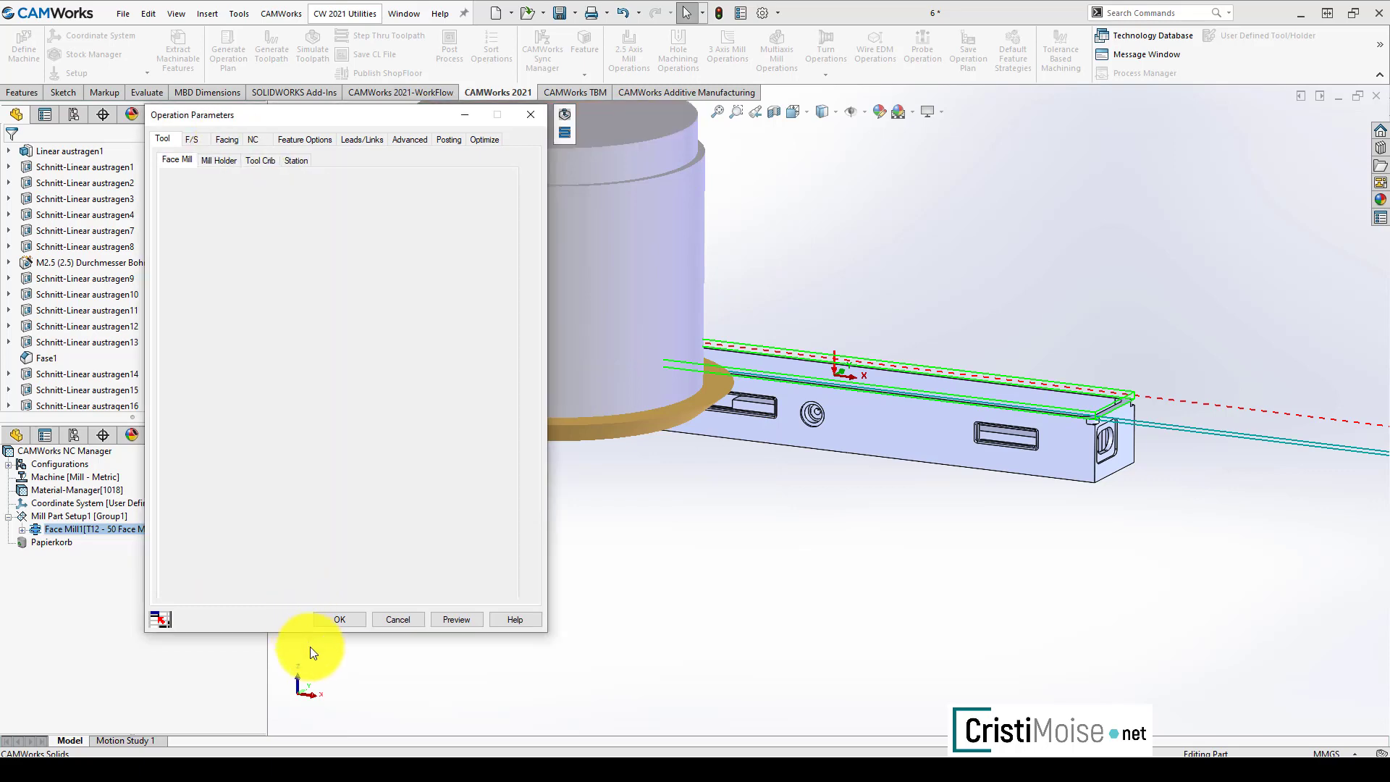
Set the Face Mill operation's final cut amount to 0.1 mm and accept the operation parameters
{"action": "left_click", "coordinate": [227, 139]}
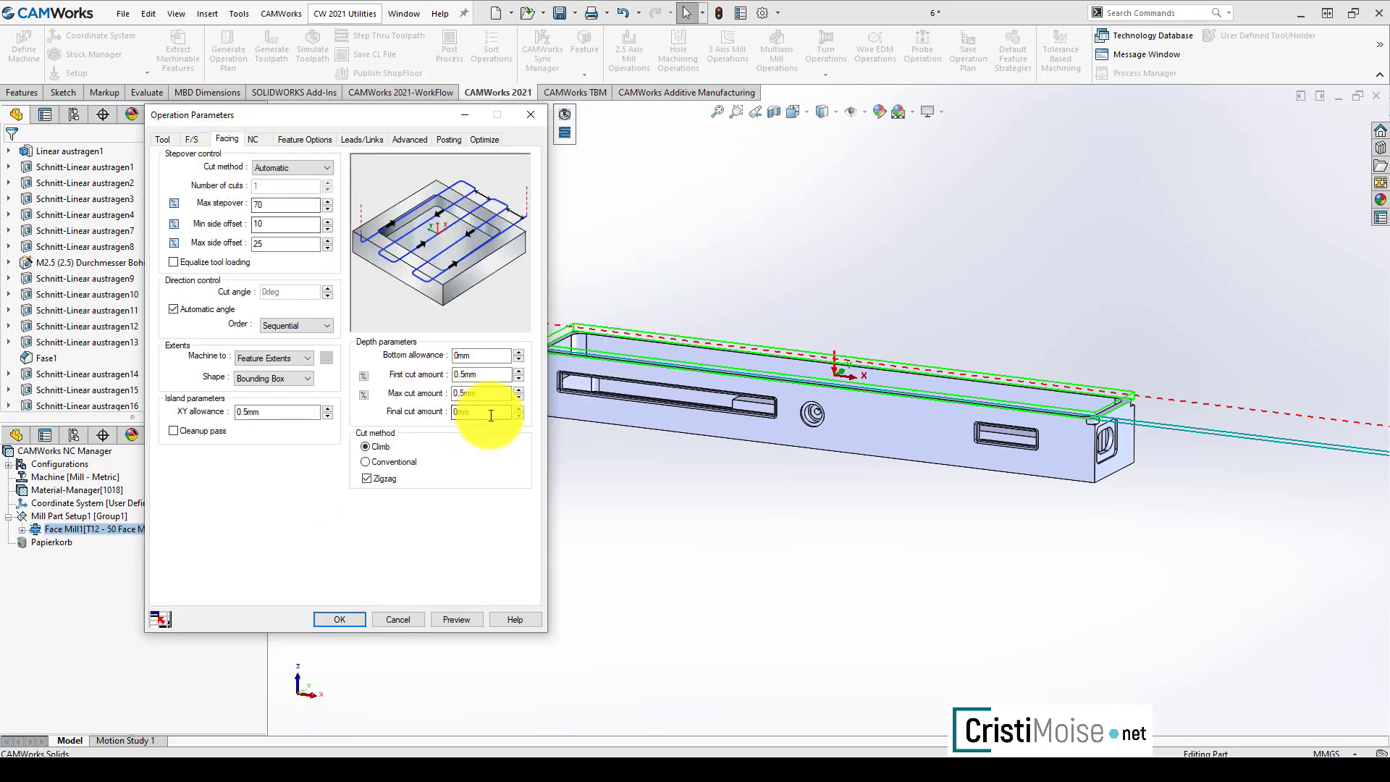
{"action": "left_click_drag", "start_coordinate": [467, 411], "coordinate": [431, 409]}
{"action": "type", "text": "0.1"}
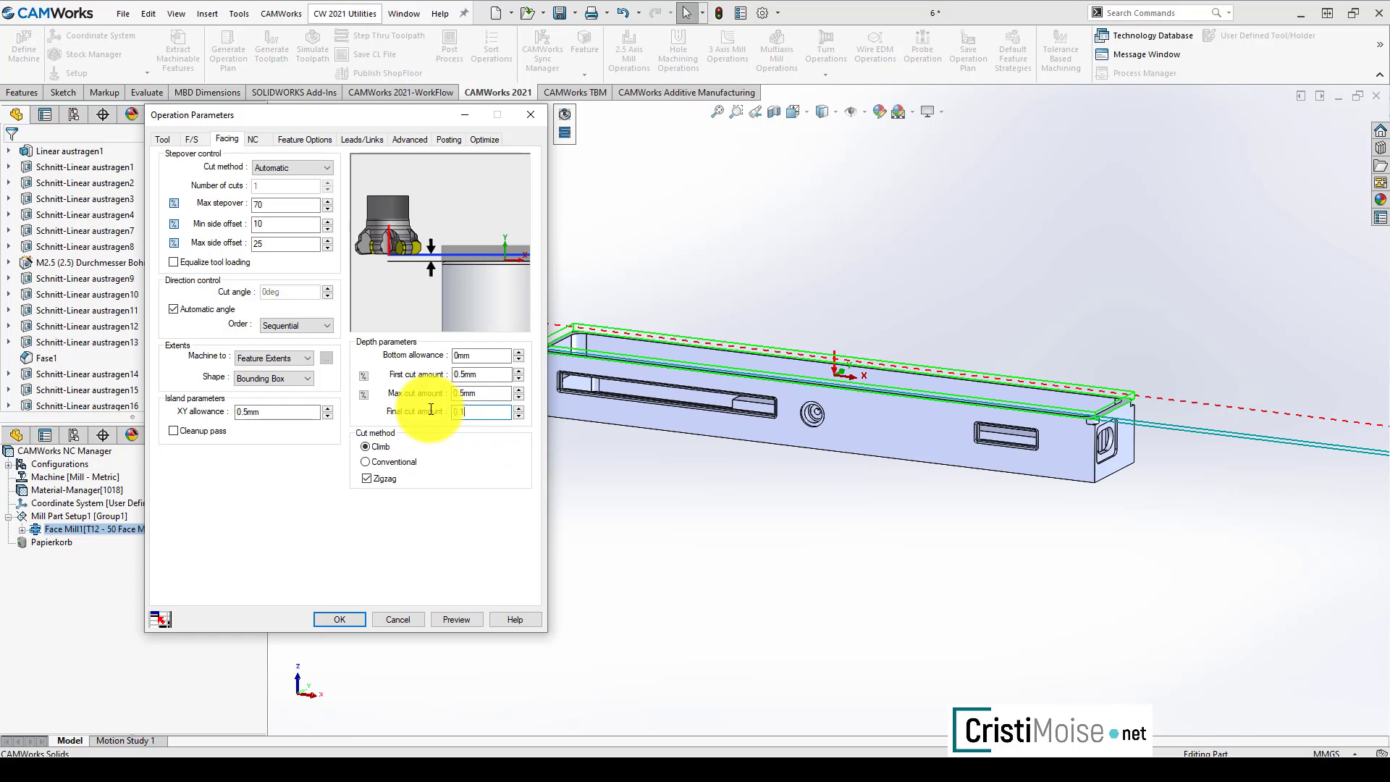
{"action": "left_click", "coordinate": [340, 619]}
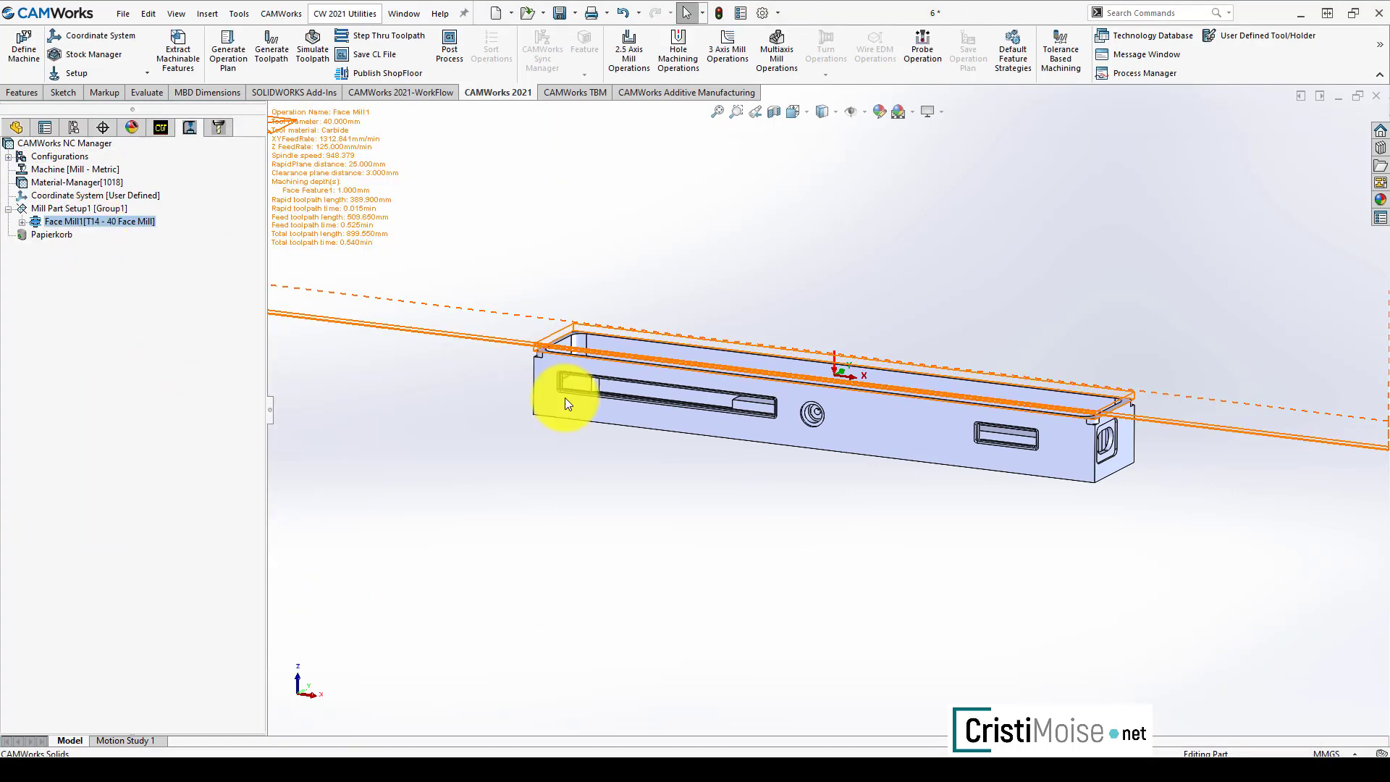
Save the face feature's operation plan to the database as a new feature condition with the new strategy "Face finish default"
{"action": "left_click", "coordinate": [161, 128]}
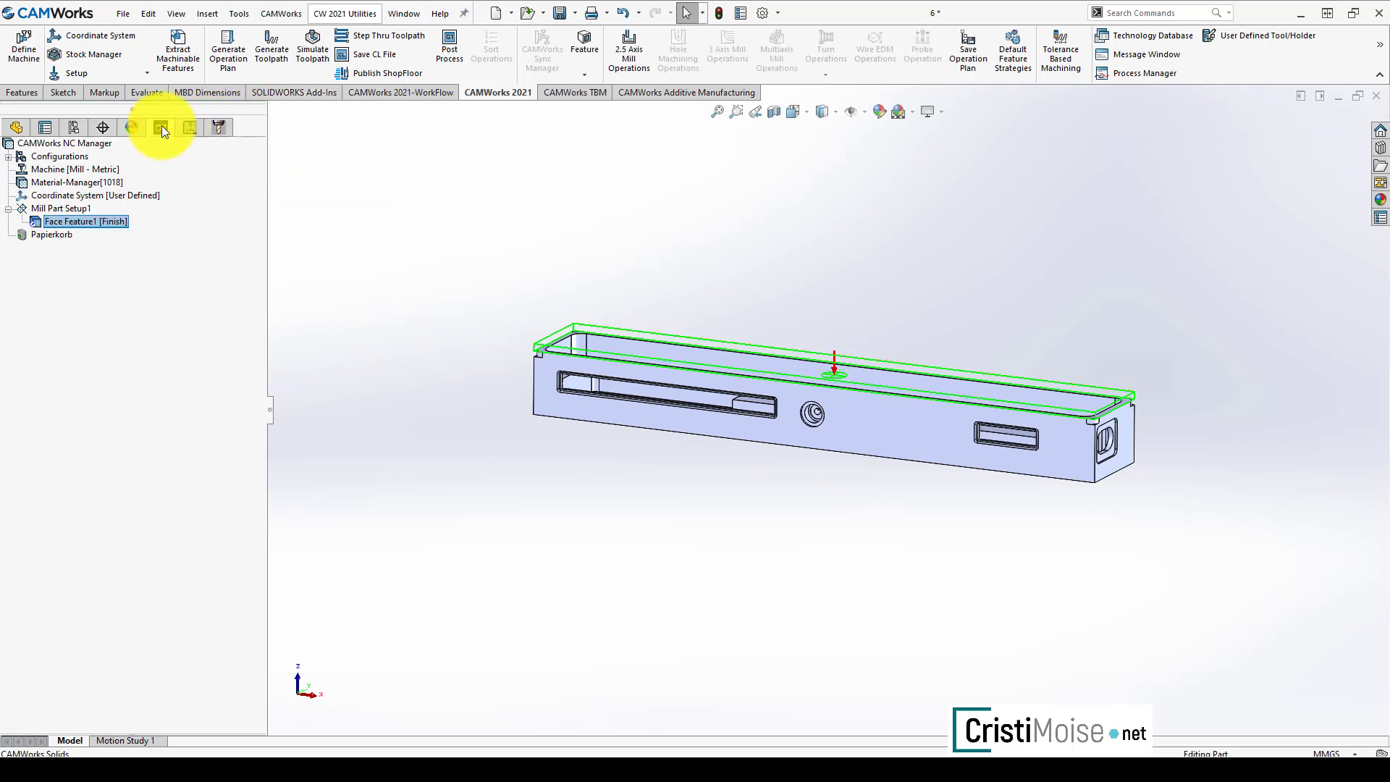
{"action": "right_click", "coordinate": [115, 220]}
{"action": "left_click", "coordinate": [181, 320]}
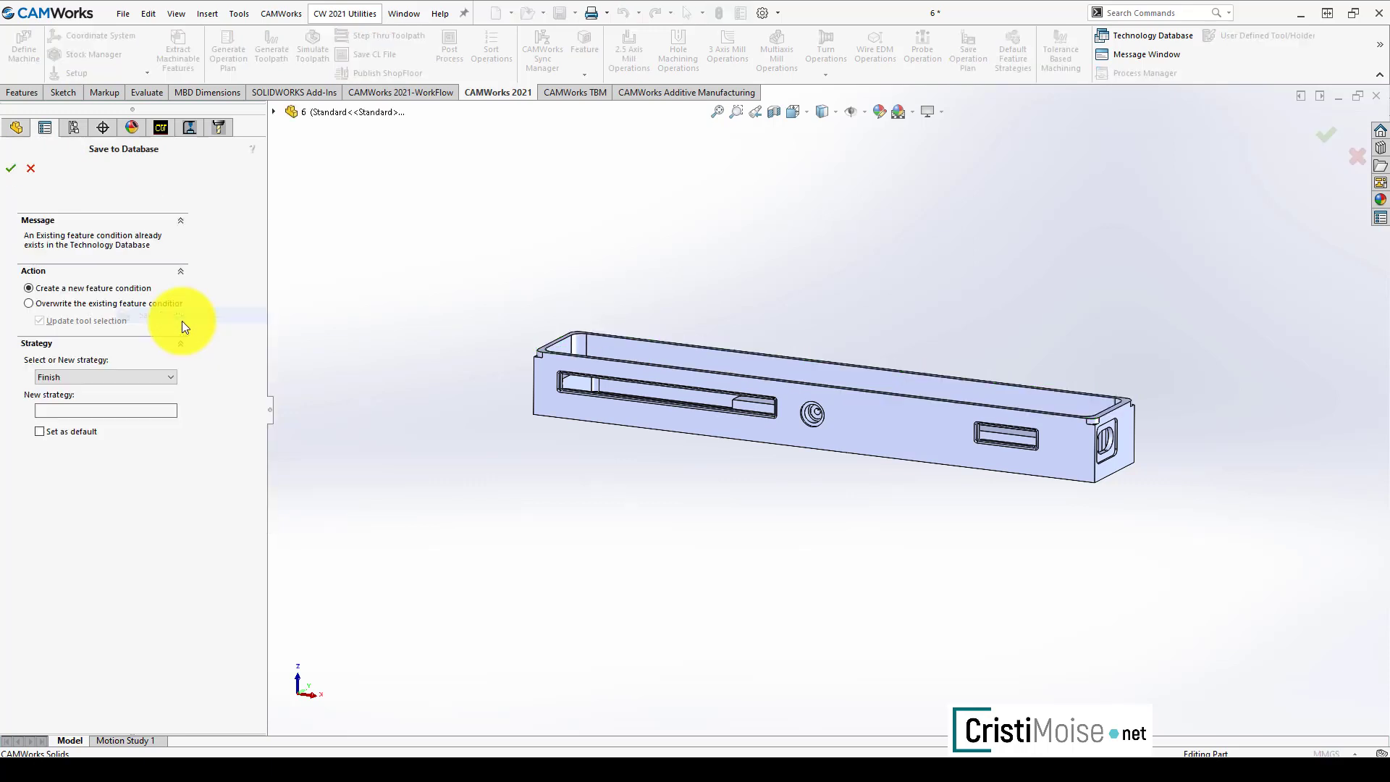
{"action": "left_click", "coordinate": [138, 374]}
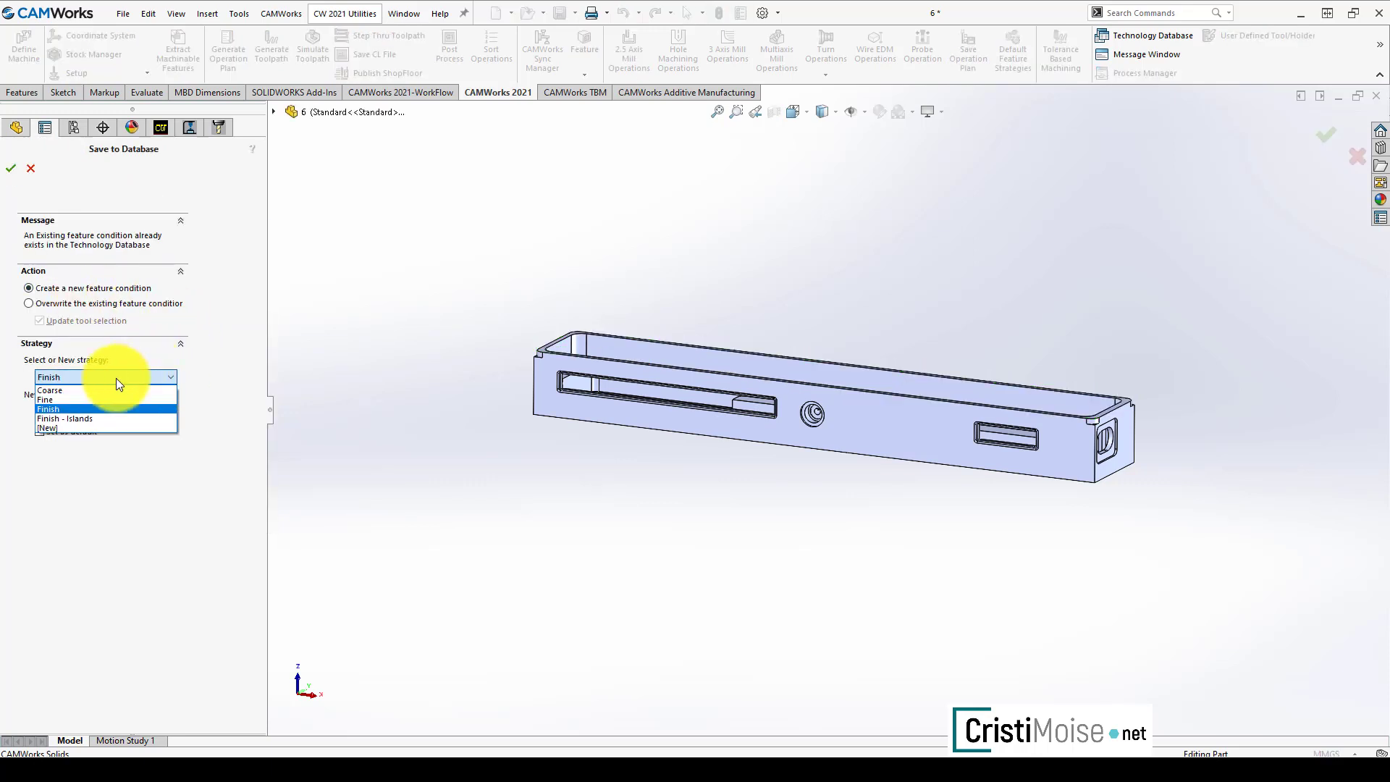
{"action": "left_click", "coordinate": [61, 427]}
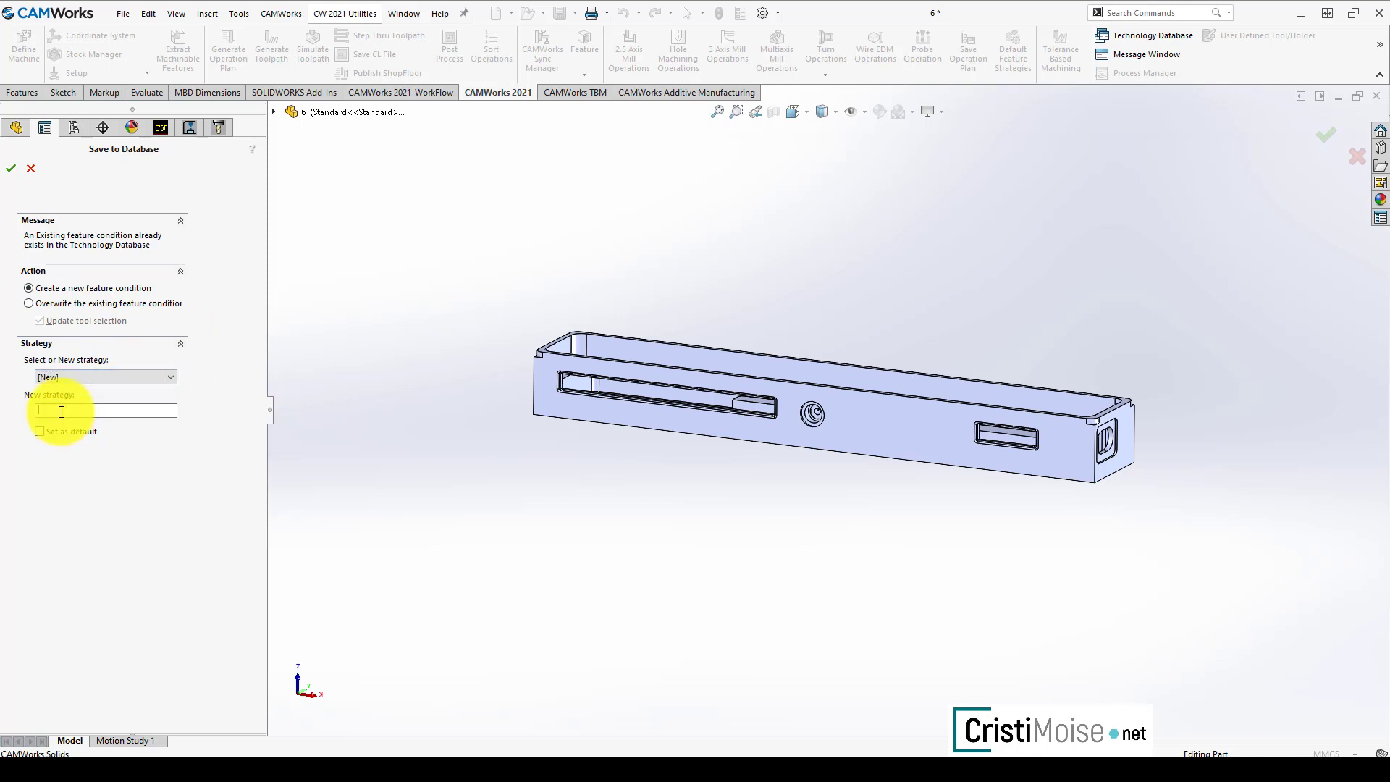
{"action": "type", "text": "Face finish default"}
{"action": "left_click", "coordinate": [15, 163]}
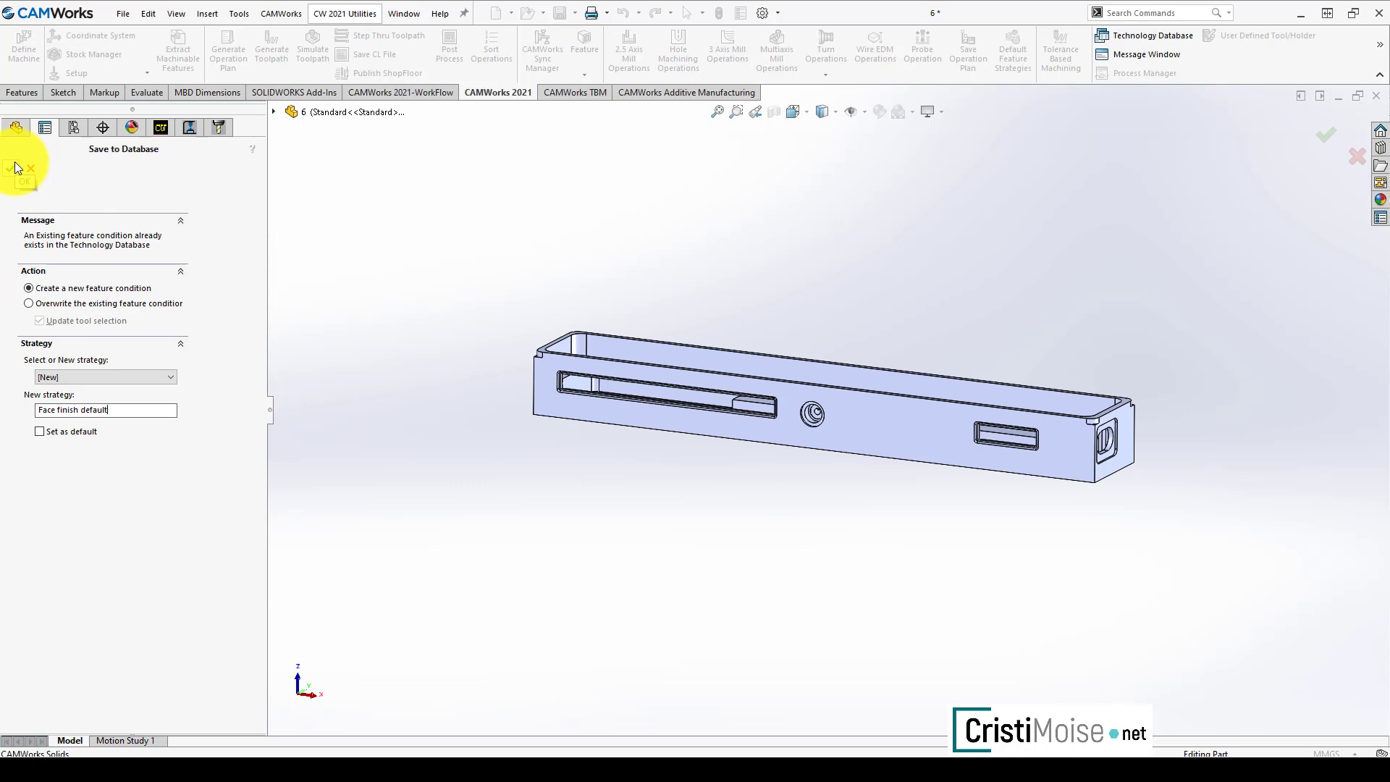
Set the new face feature condition's upper limits to 5 mm for feature depth and 100 mm for box width
{"action": "left_click_drag", "start_coordinate": [187, 12], "coordinate": [443, 209]}
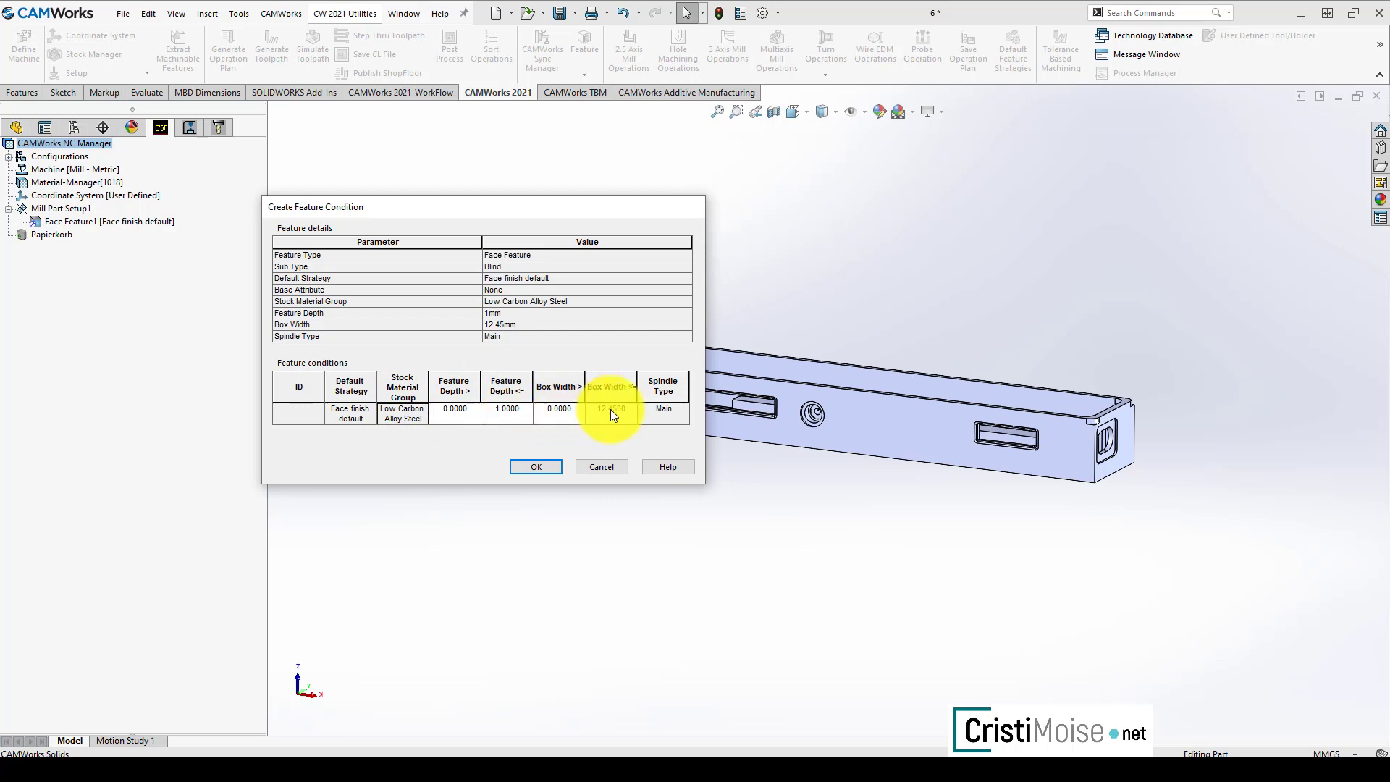
{"action": "left_click", "coordinate": [467, 411]}
{"action": "left_click", "coordinate": [506, 413]}
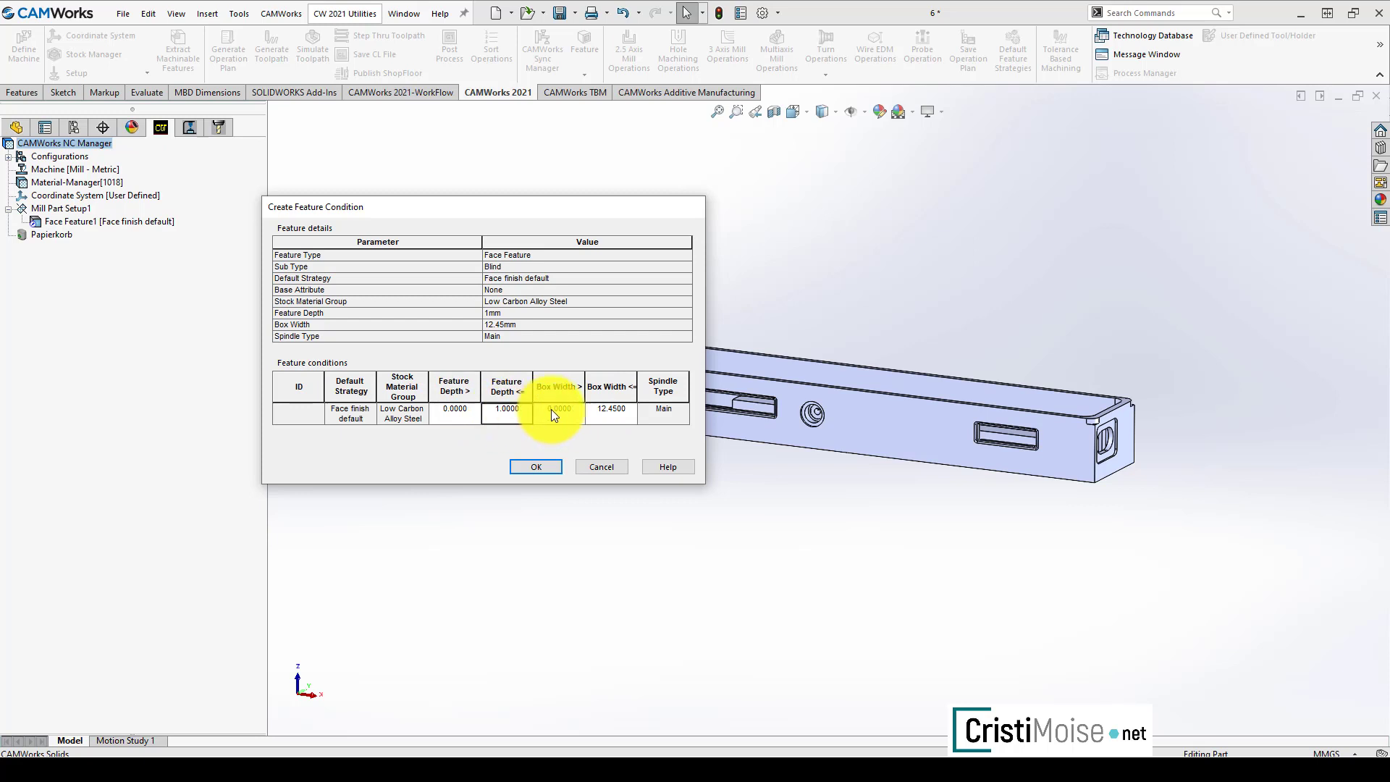
{"action": "left_click", "coordinate": [555, 410]}
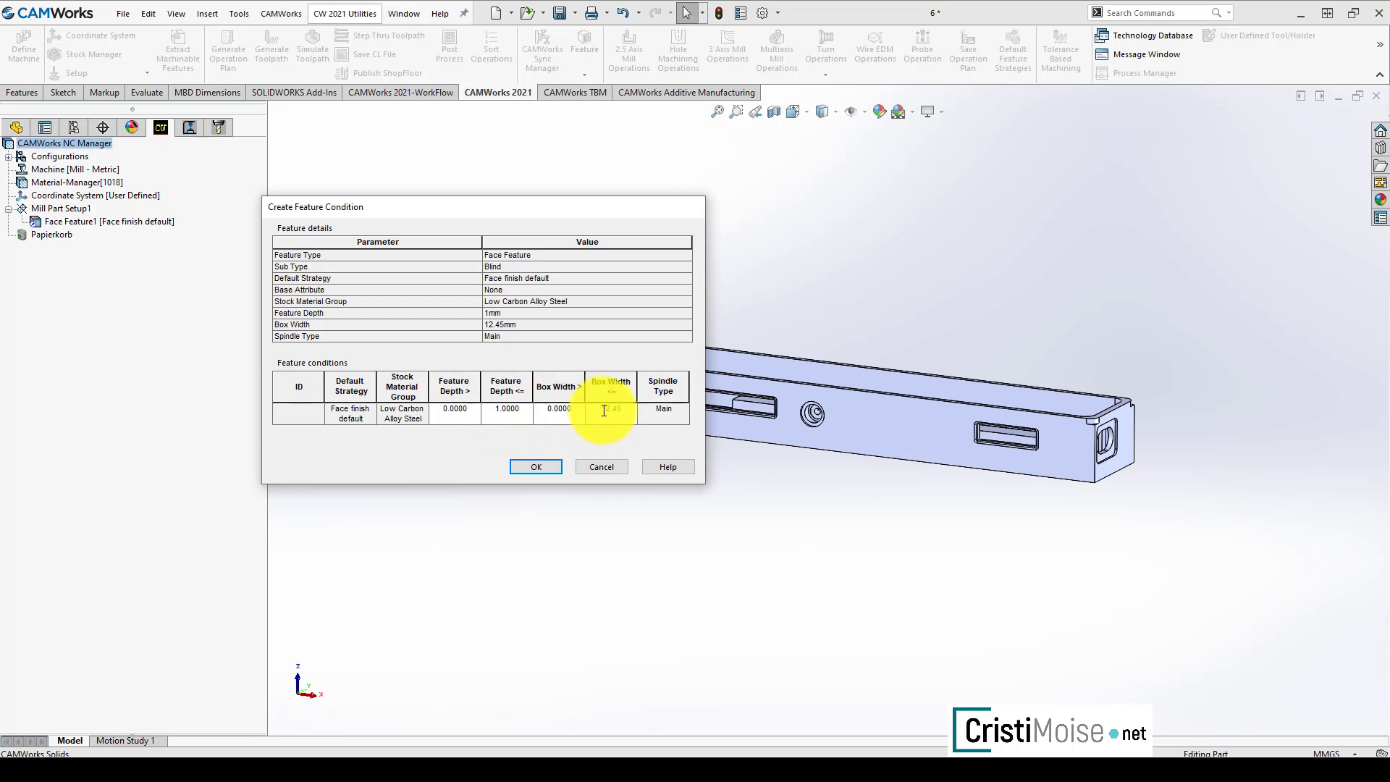
{"action": "left_click", "coordinate": [602, 412]}
{"action": "left_click", "coordinate": [507, 409]}
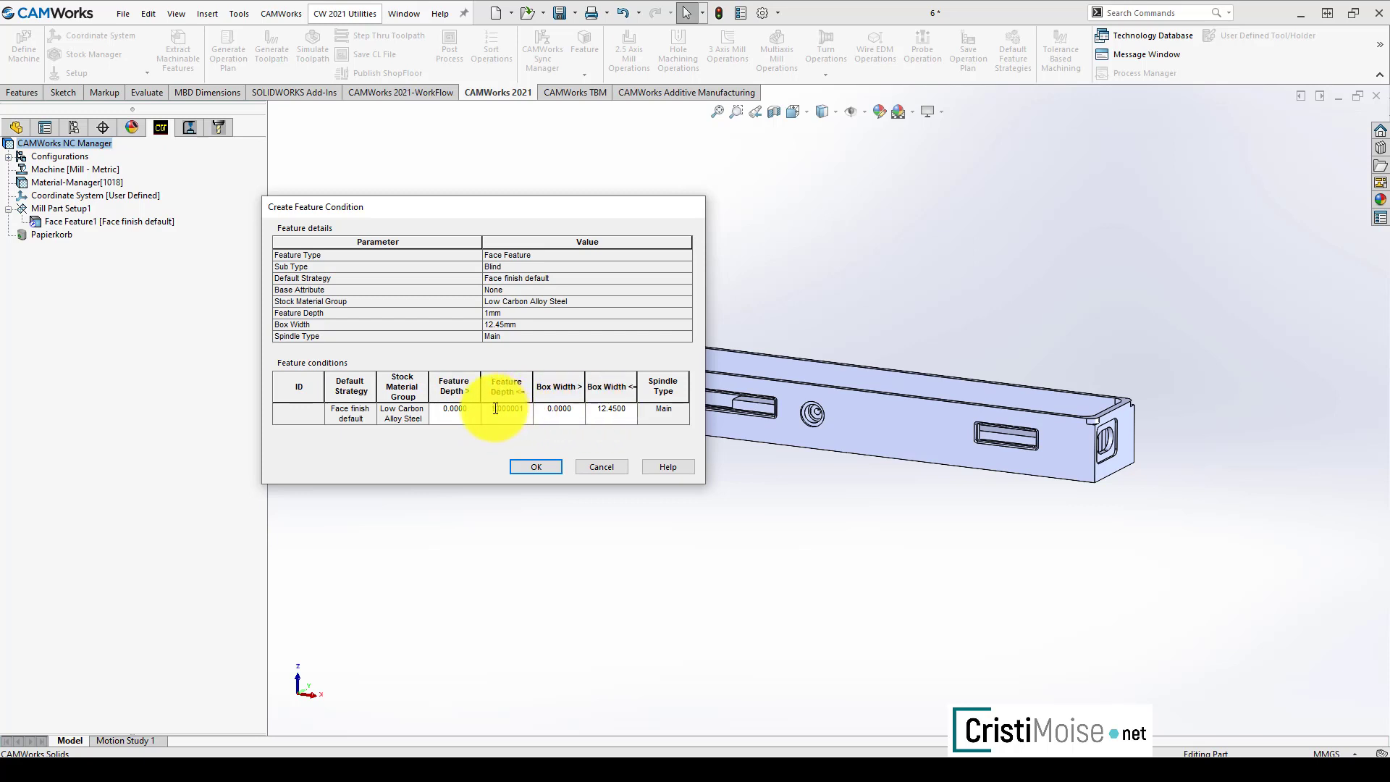
{"action": "type", "text": "5"}
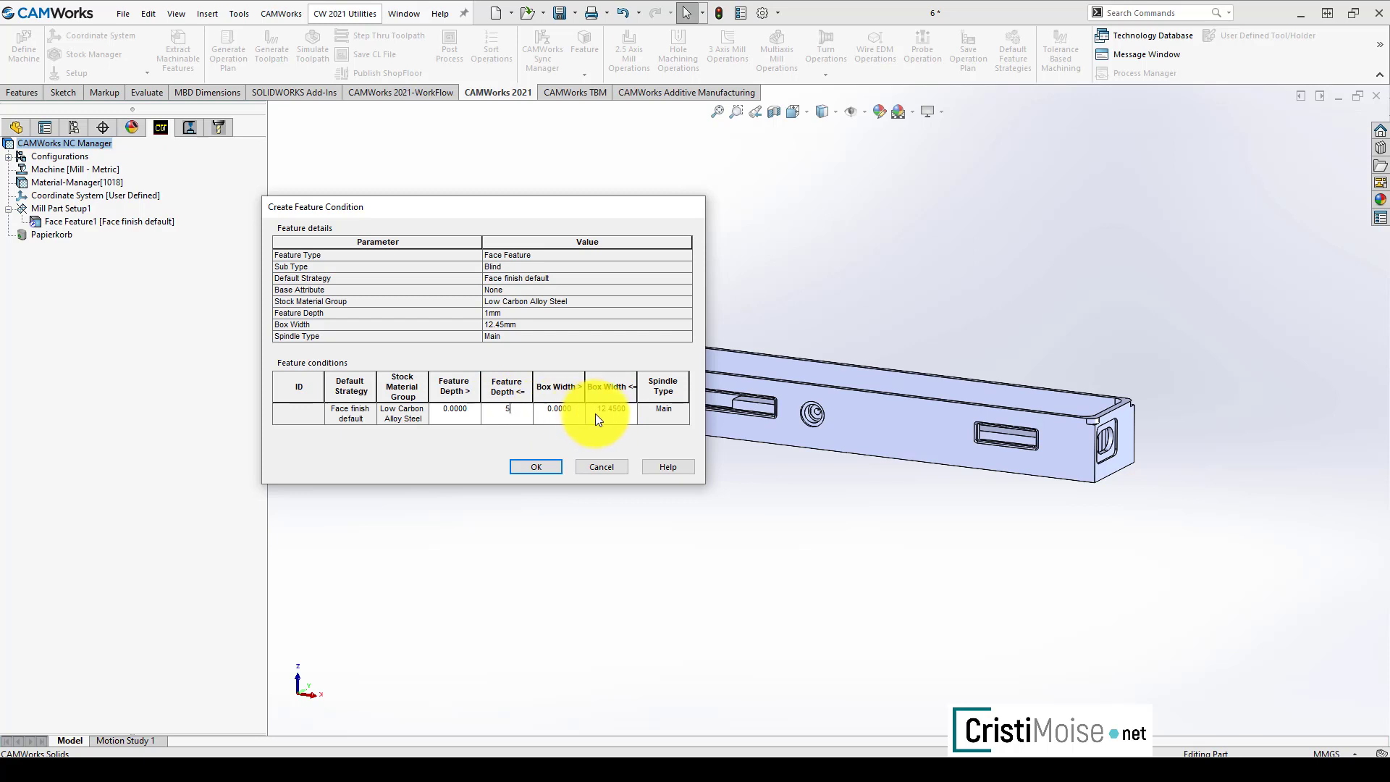
{"action": "left_click", "coordinate": [602, 412]}
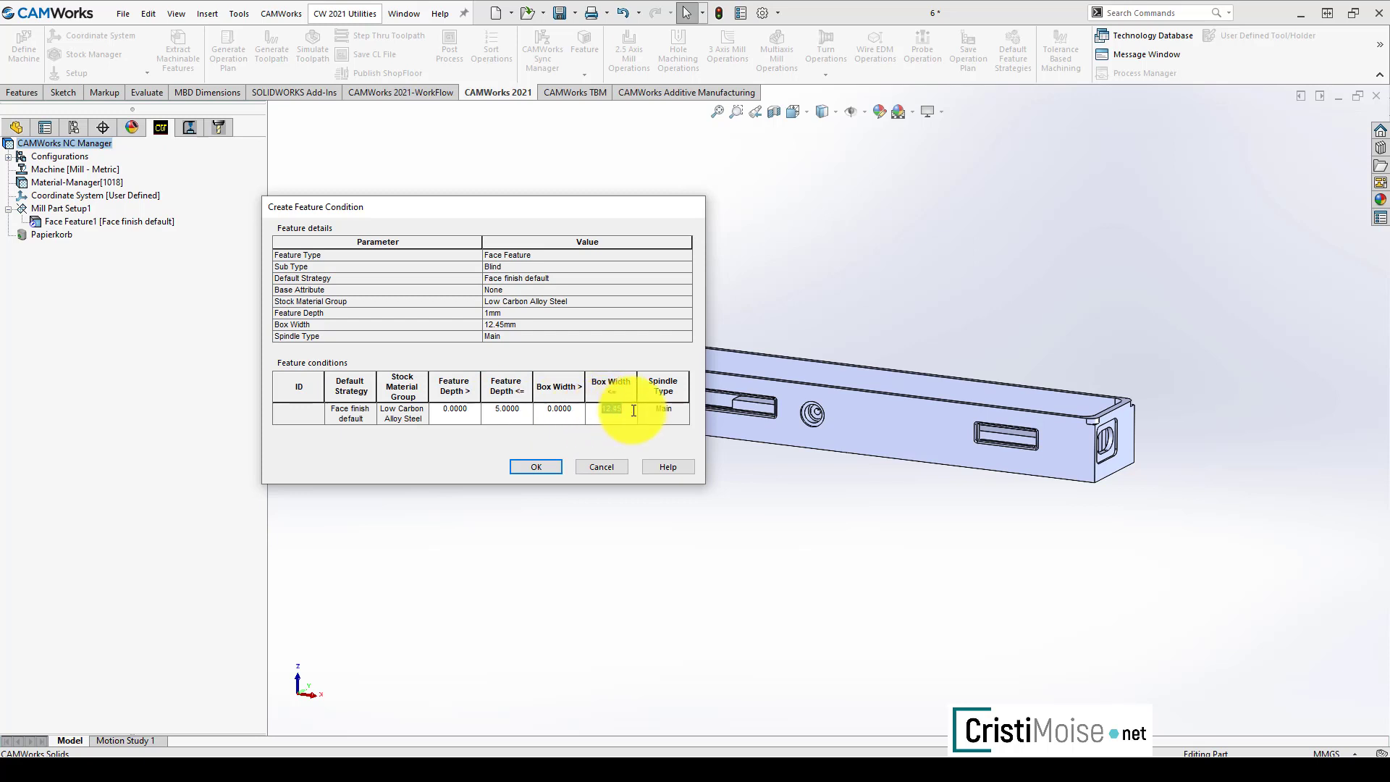
{"action": "type", "text": "100"}
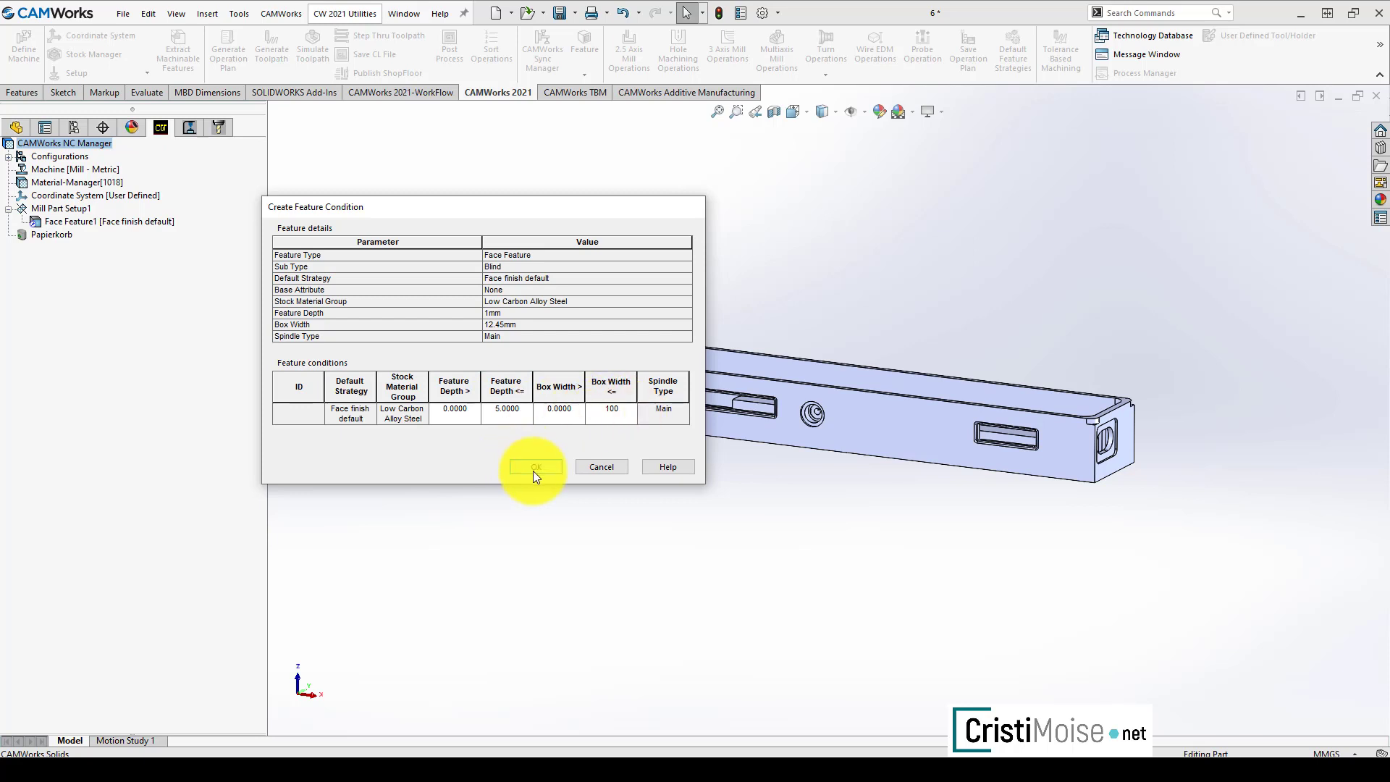
Review the condition's strategy, stock material group and feature details, and accept the new feature condition
{"action": "left_click", "coordinate": [416, 419]}
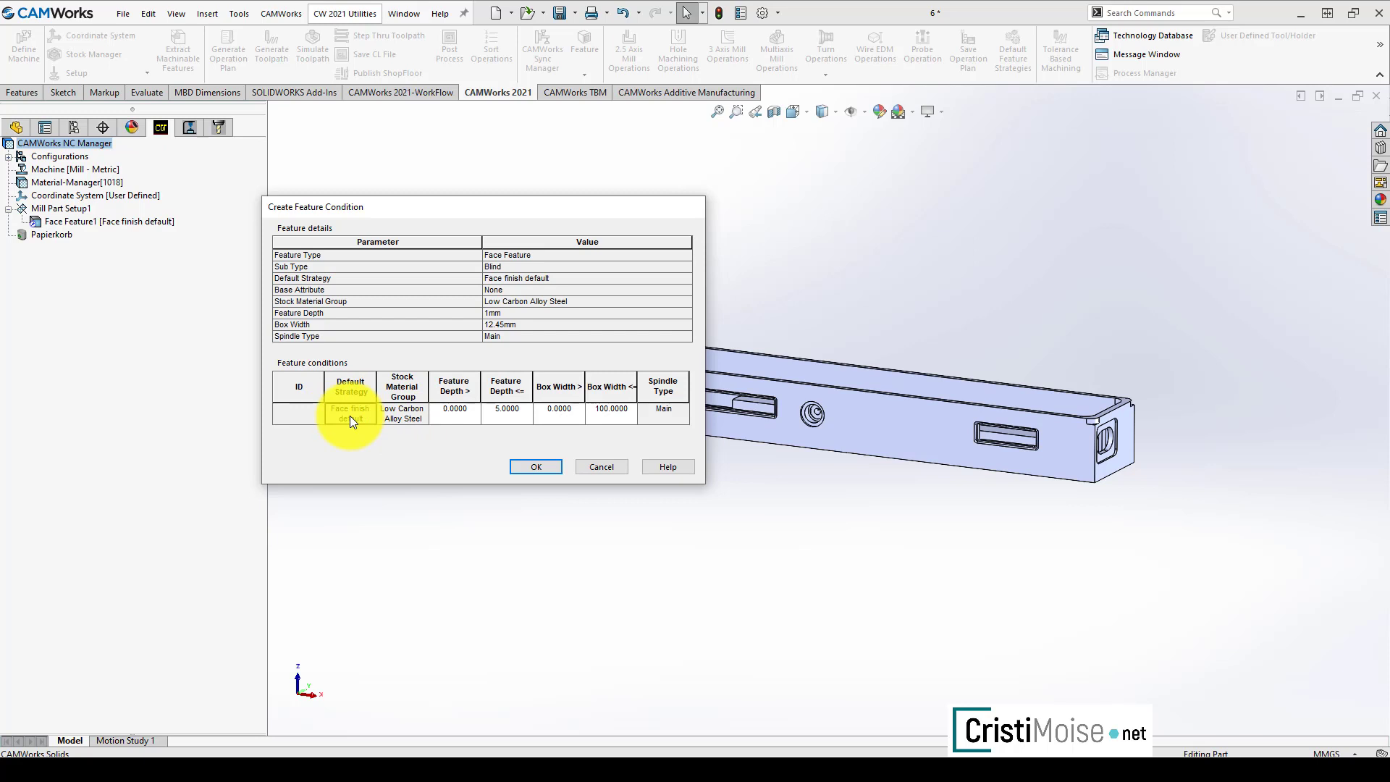
{"action": "left_click", "coordinate": [388, 420]}
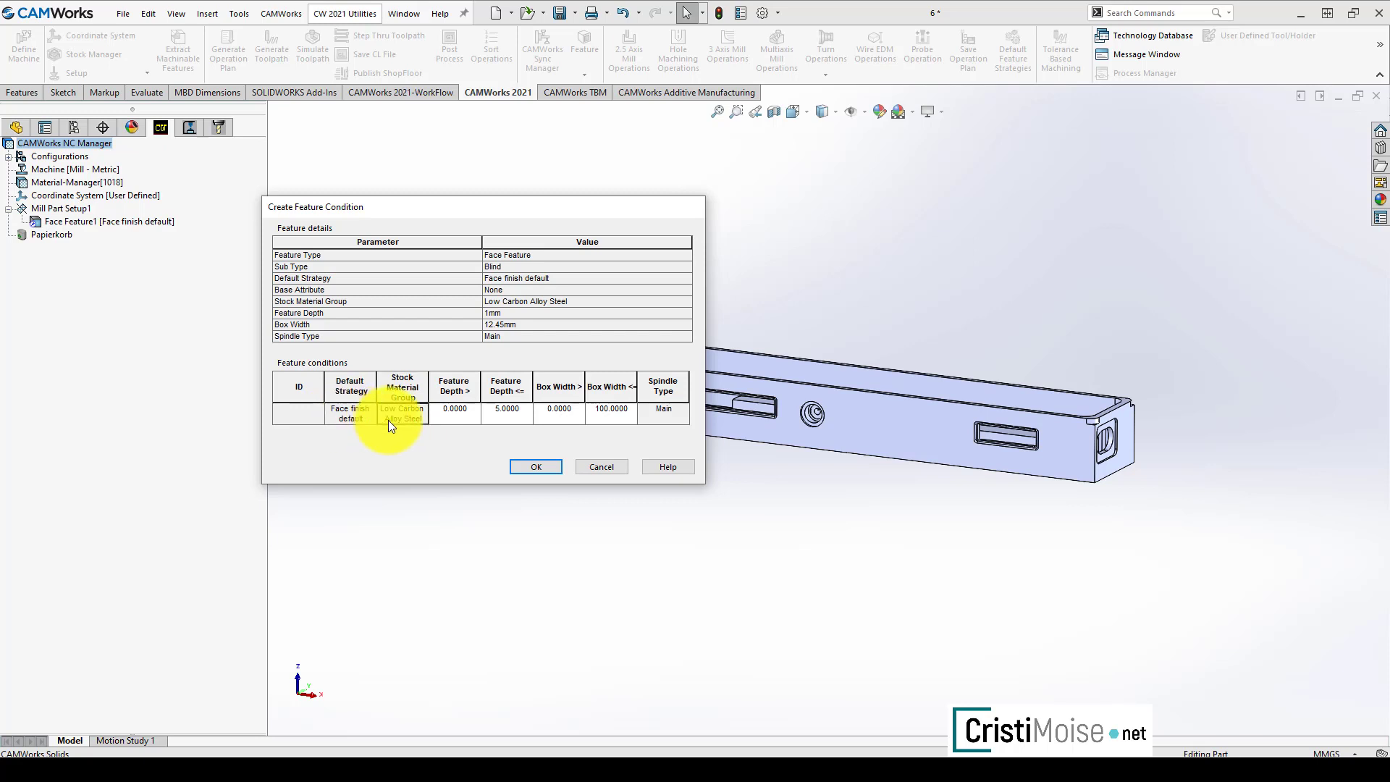
{"action": "left_click", "coordinate": [557, 278]}
{"action": "left_click", "coordinate": [539, 265]}
{"action": "left_click", "coordinate": [534, 255]}
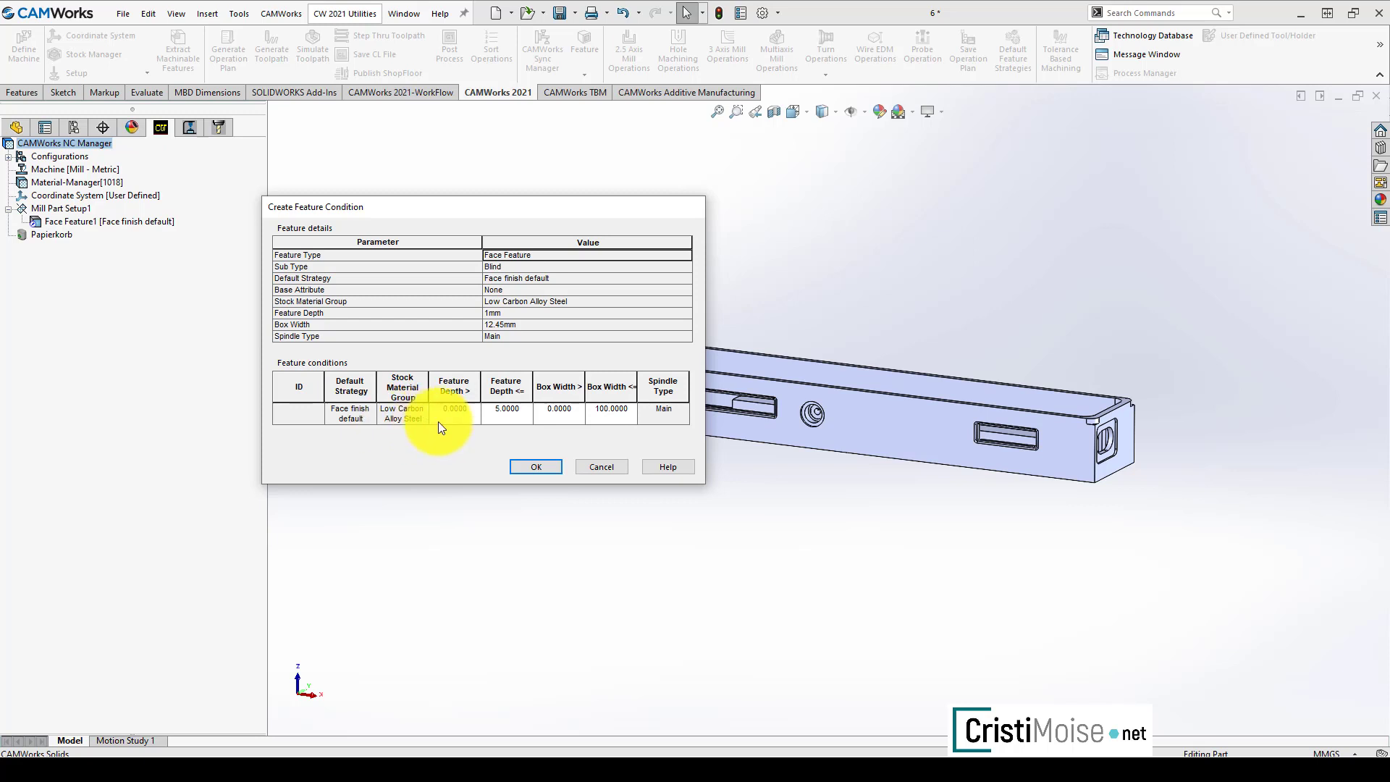
{"action": "left_click", "coordinate": [533, 468]}
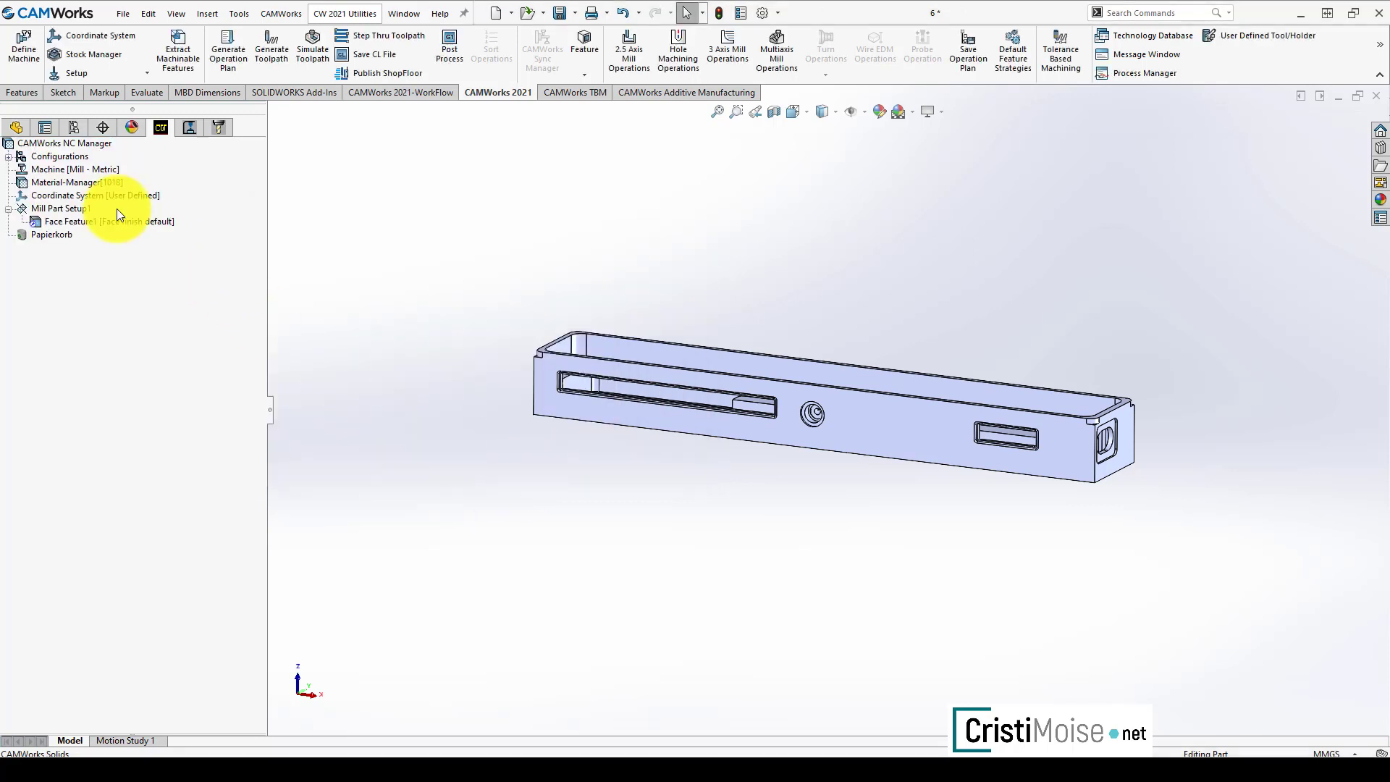